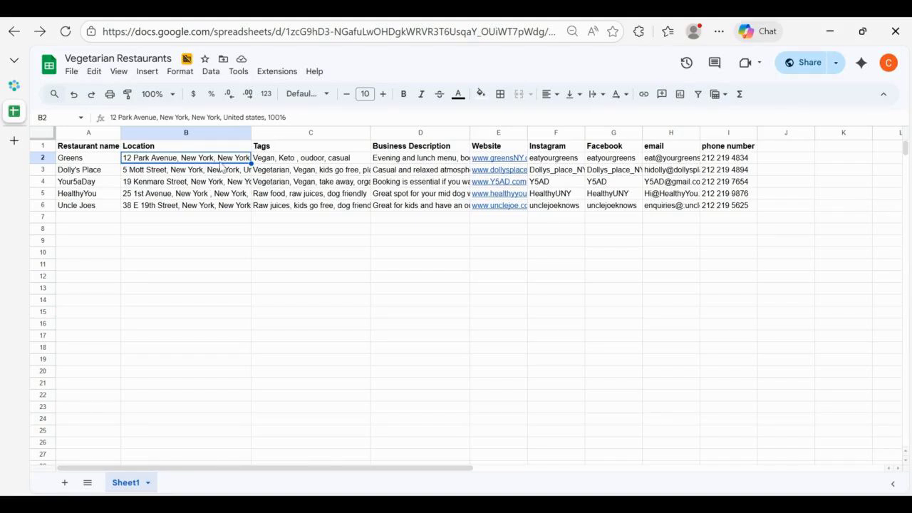
- Switch to the Community Box dashboard and open the Form Designer for the Vegetarian Restaurants form
left_click(289, 161)
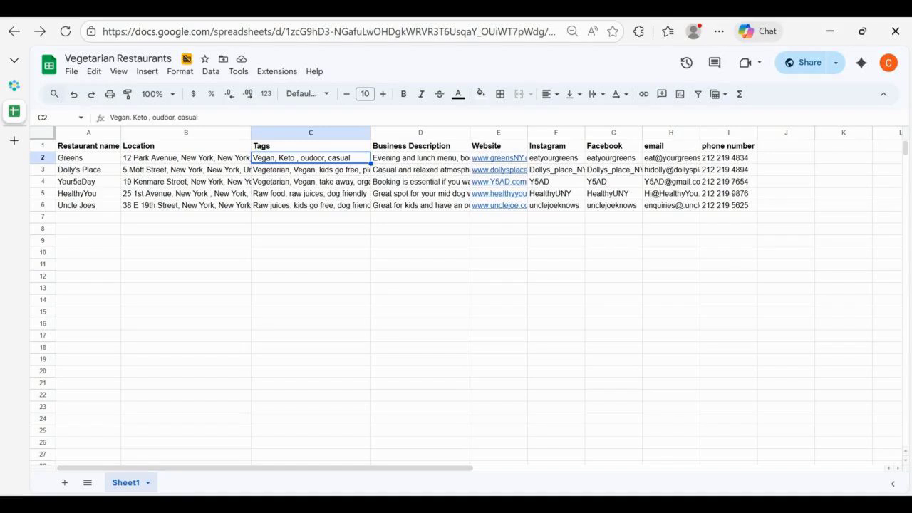
left_click(16, 87)
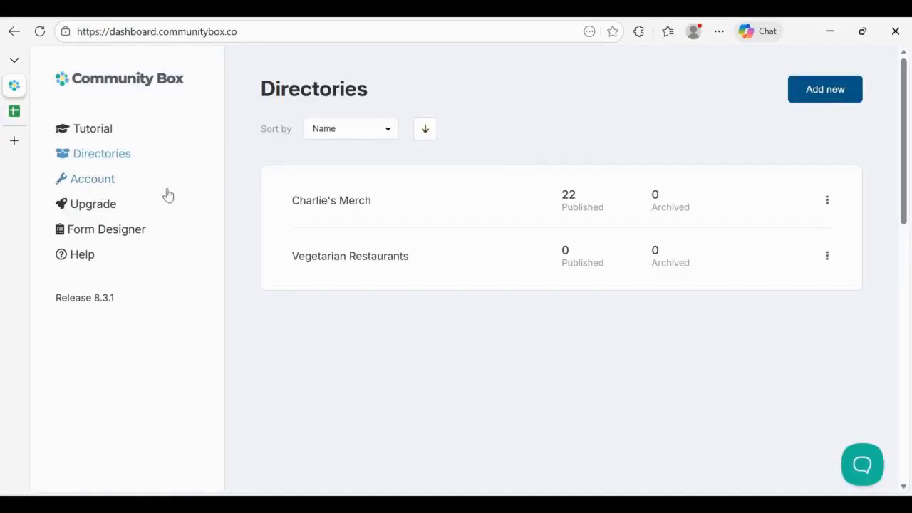
left_click(120, 235)
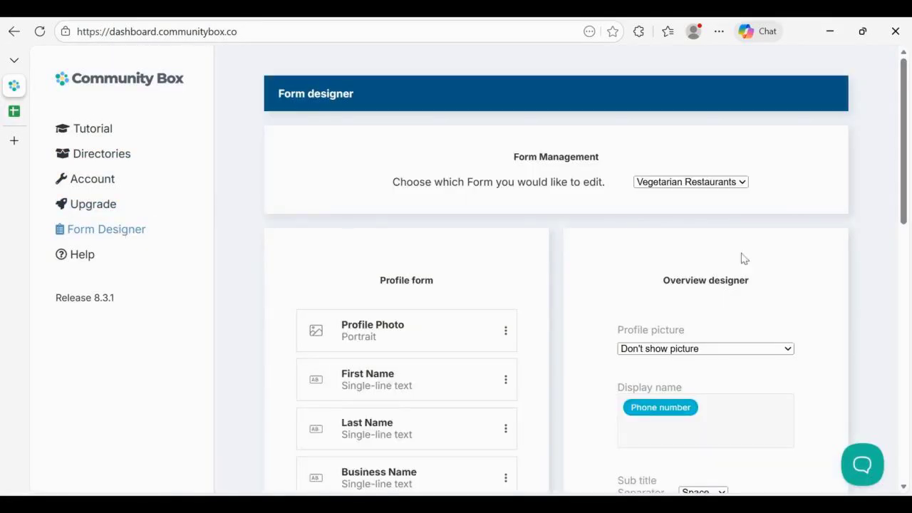
scroll(799, 276, "down", 1)
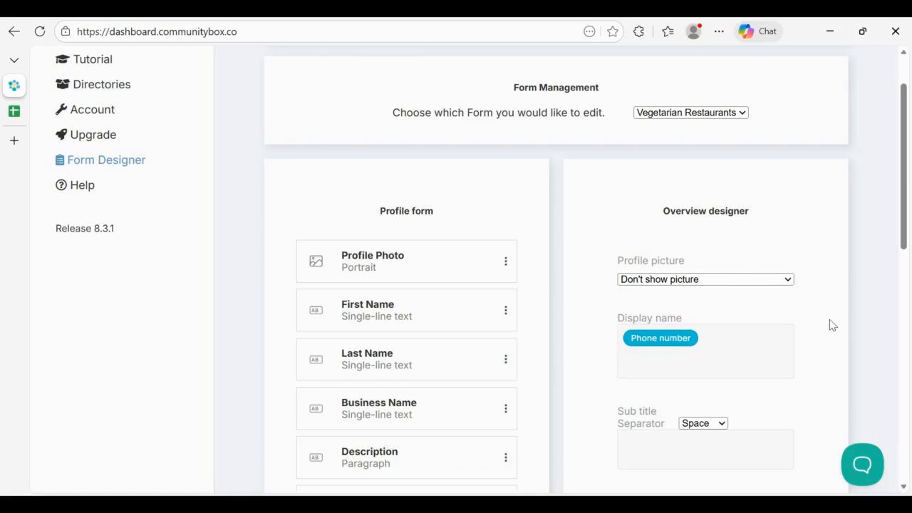
scroll(832, 325, "down", 1)
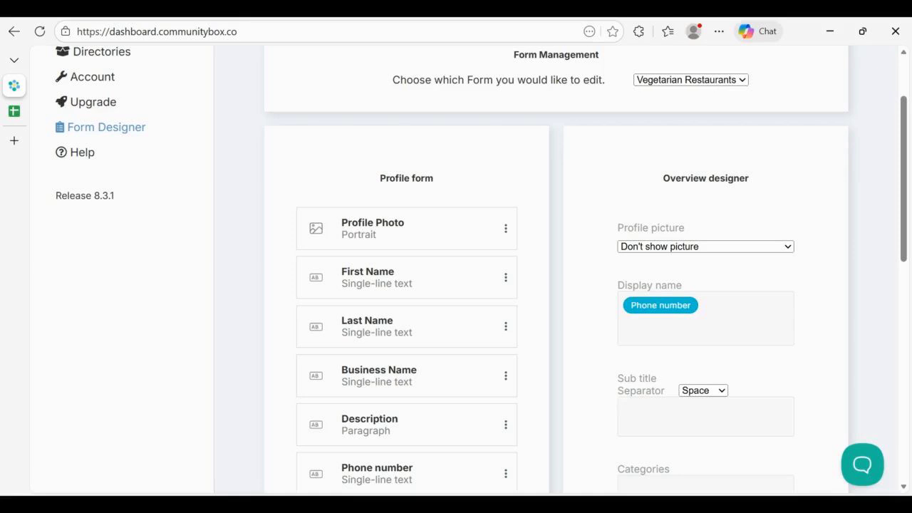
left_click(708, 109)
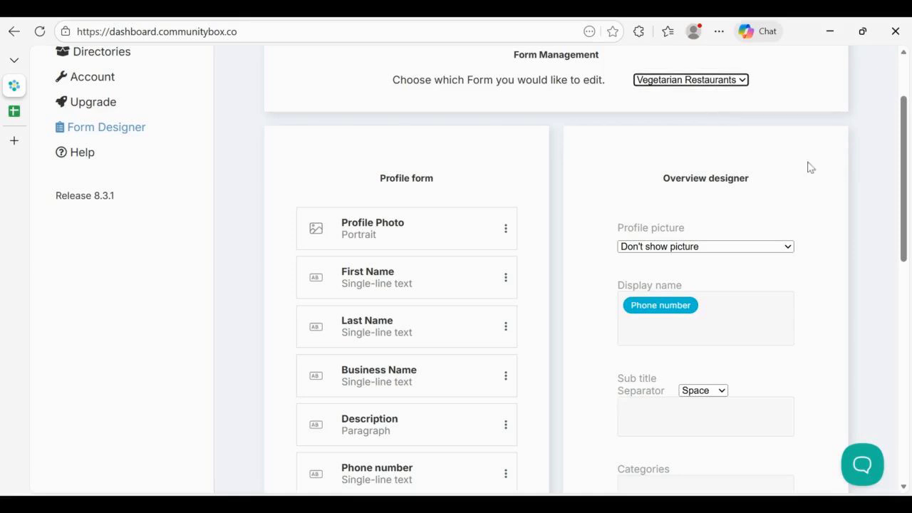
- Delete the First Name field from the profile form
scroll(819, 213, "down", 2)
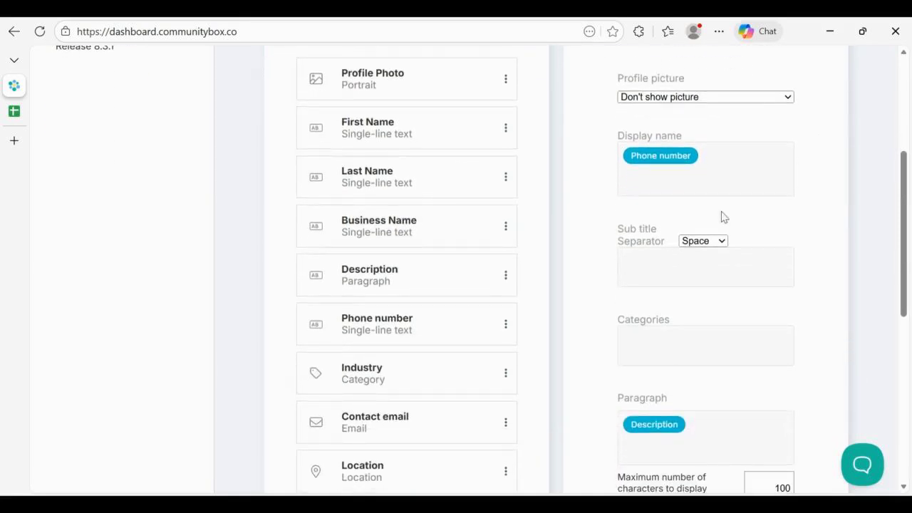
scroll(542, 123, "up", 1)
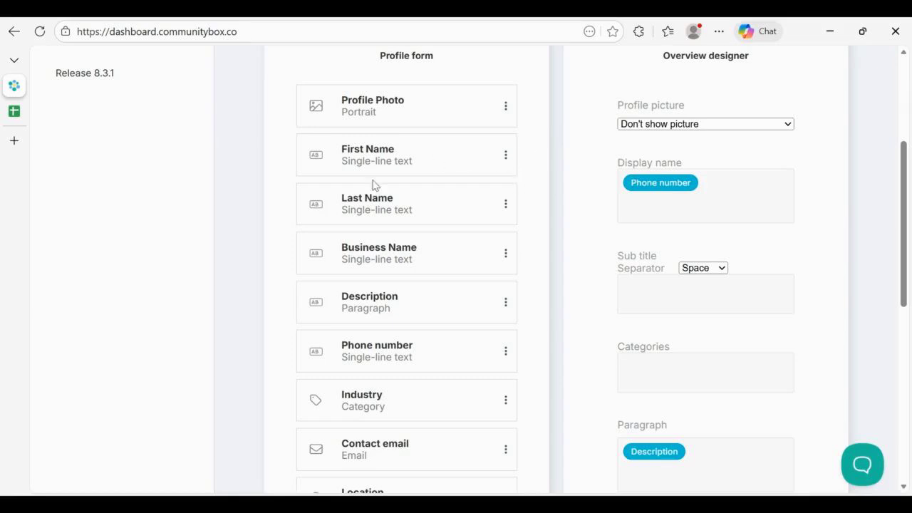
left_click(506, 156)
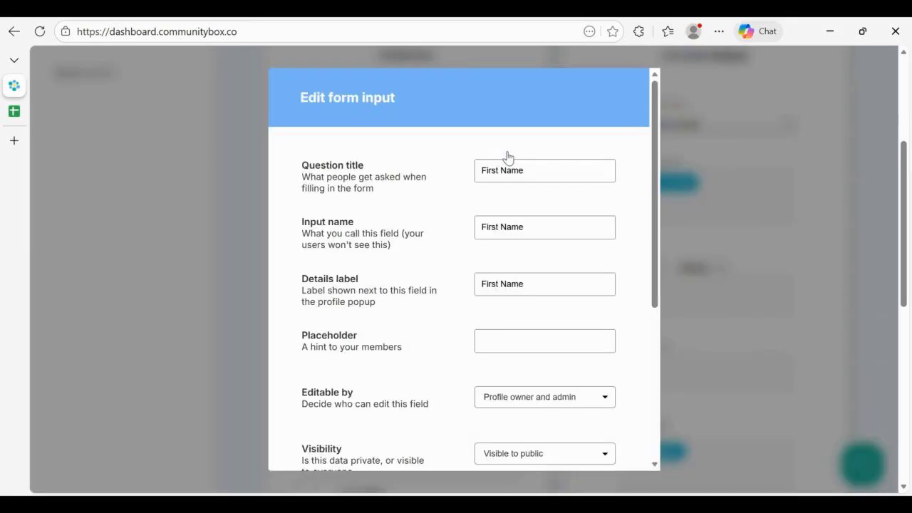
scroll(628, 273, "down", 1)
scroll(629, 273, "down", 4)
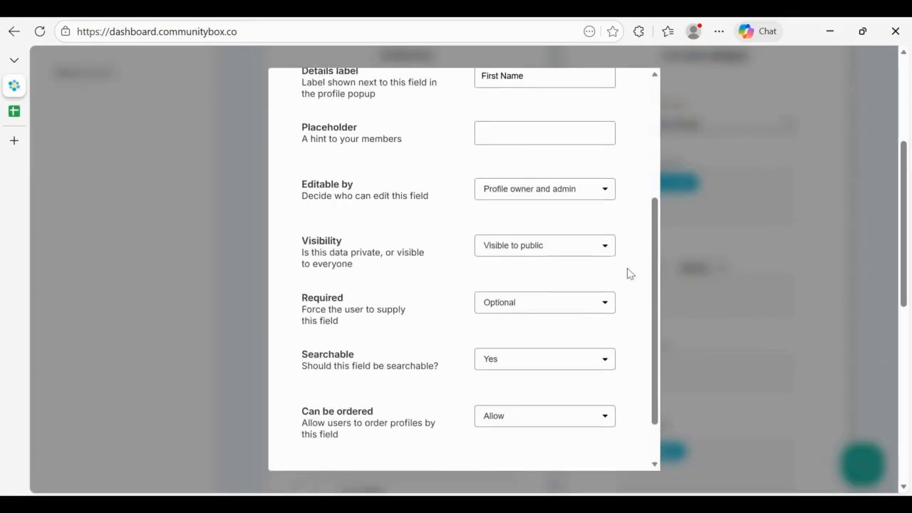
left_click(318, 427)
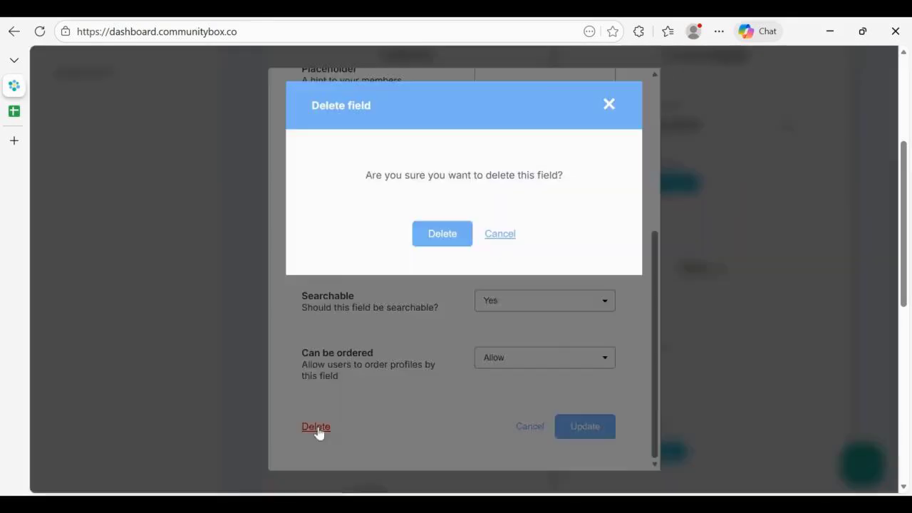
left_click(442, 234)
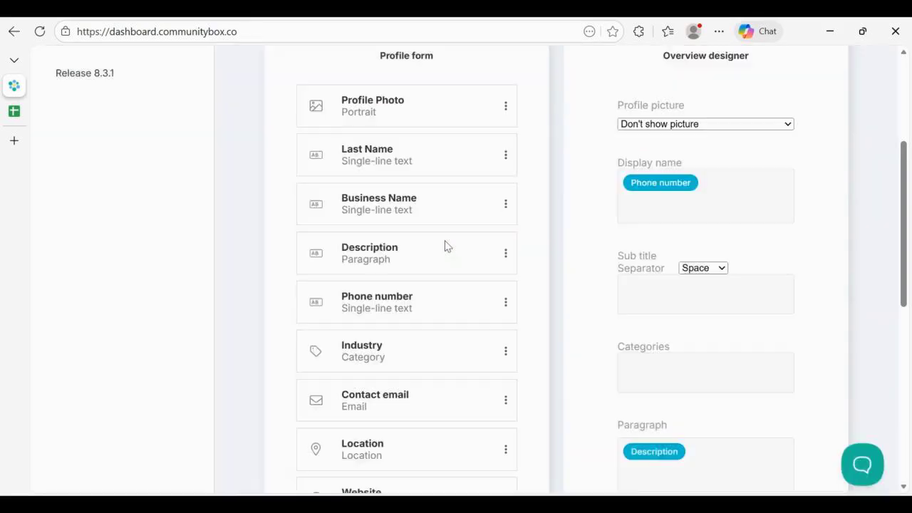
- Delete the Last Name field from the profile form
left_click(505, 159)
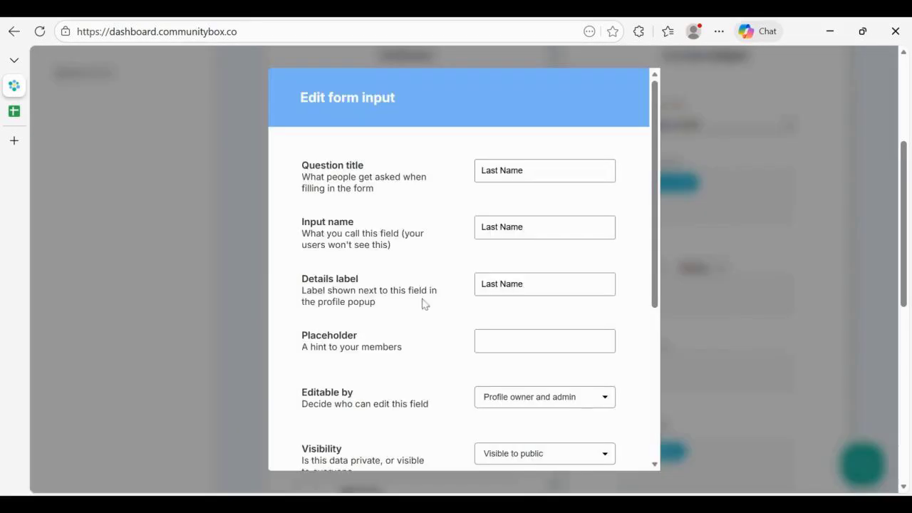
scroll(423, 314, "down", 4)
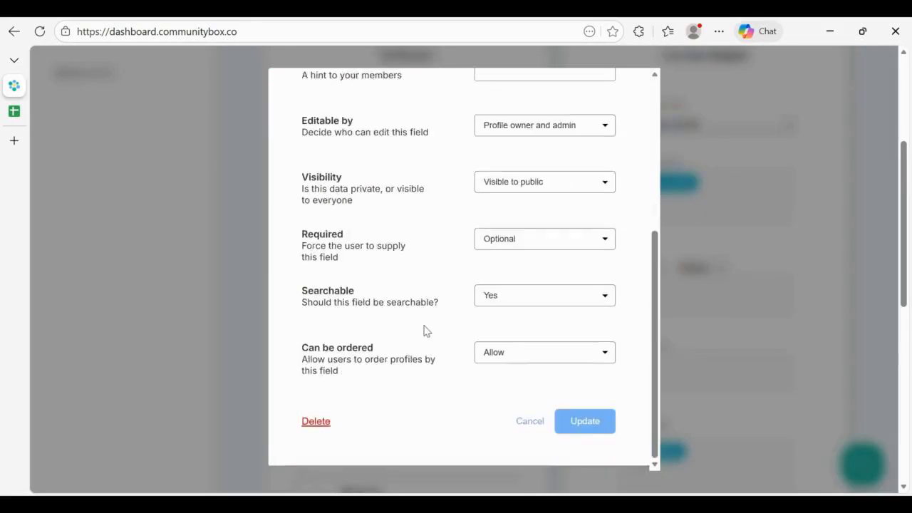
left_click(309, 429)
left_click(441, 235)
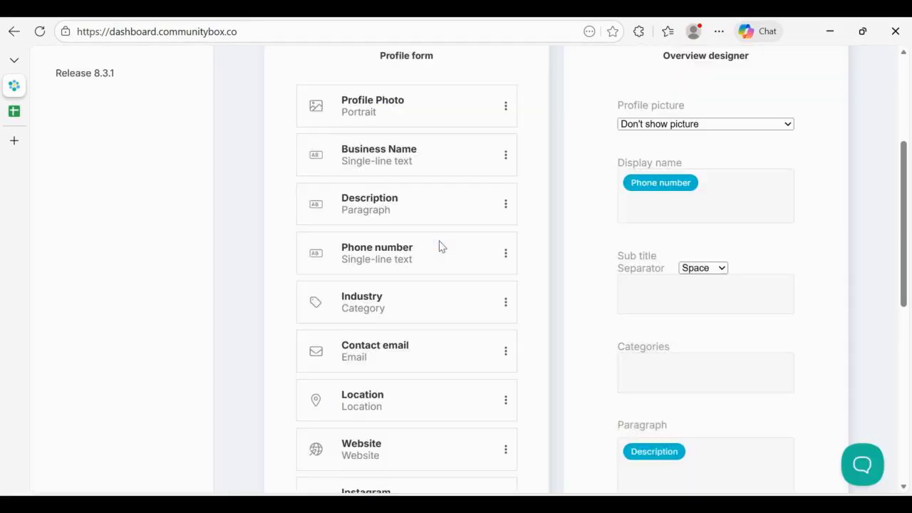
- Rename the Business Name field to "Restaurant Name" in its question title, input name and details label, and save the update
left_click(505, 156)
double_click(498, 171)
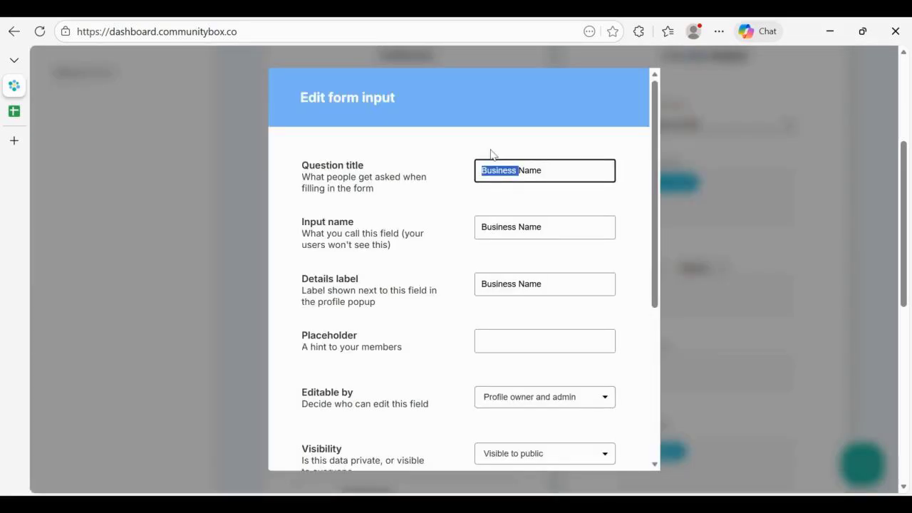
type("Restaurant")
double_click(505, 171)
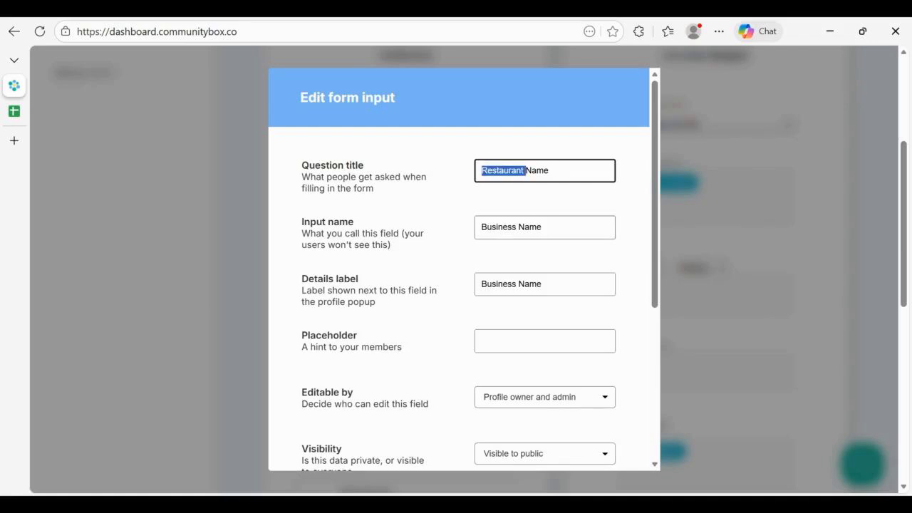
double_click(501, 227)
type("Restaurant")
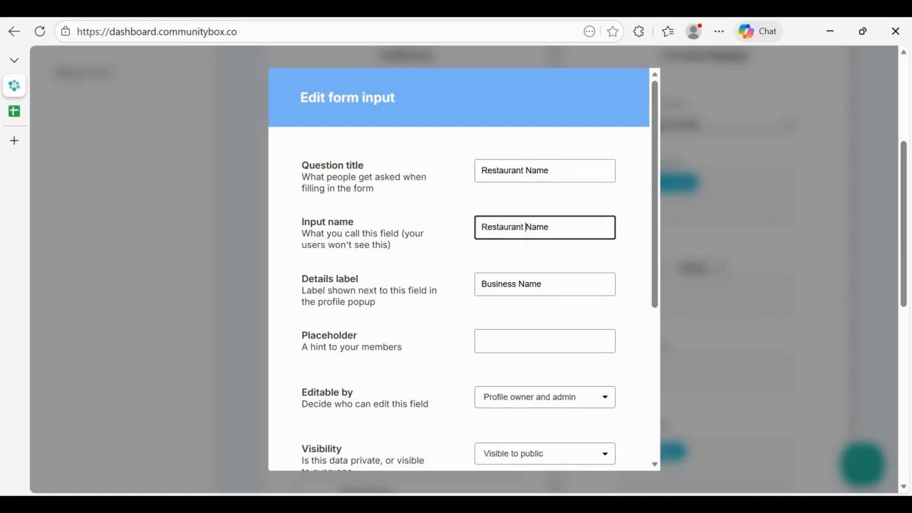
double_click(499, 283)
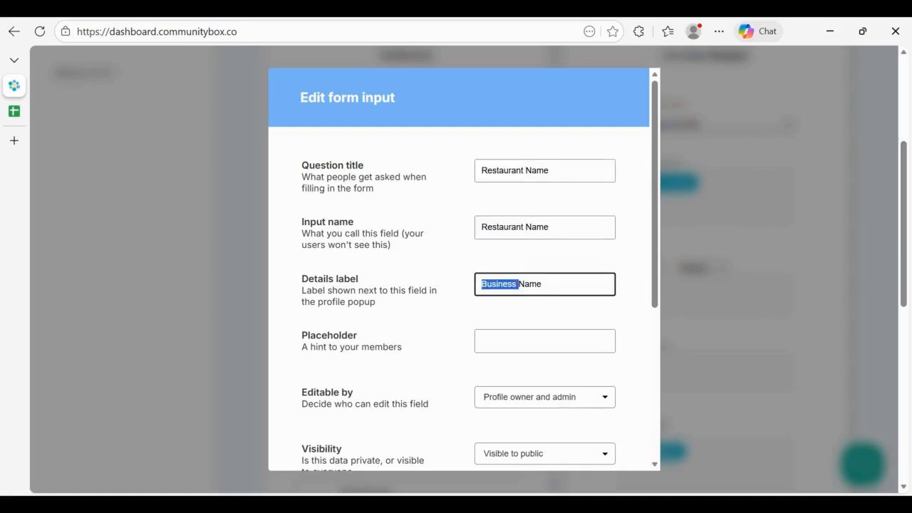
type("Restaurant")
scroll(635, 316, "down", 4)
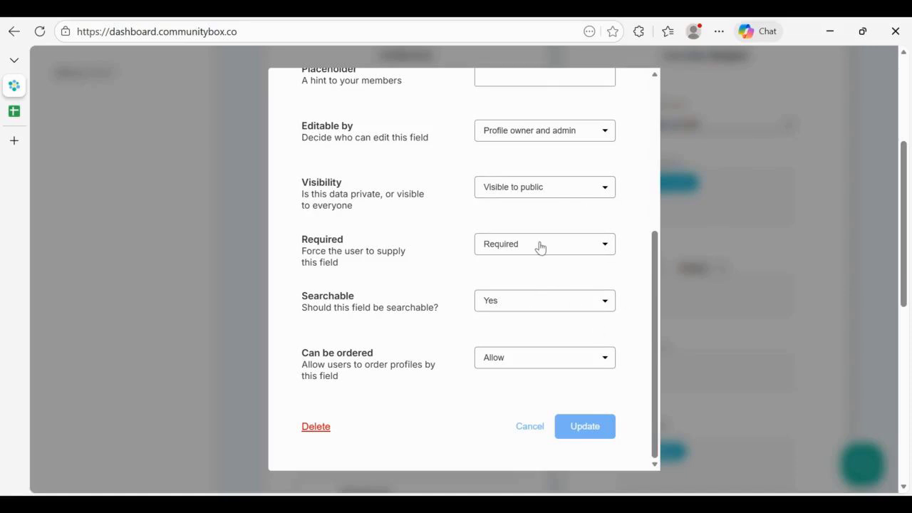
left_click(597, 426)
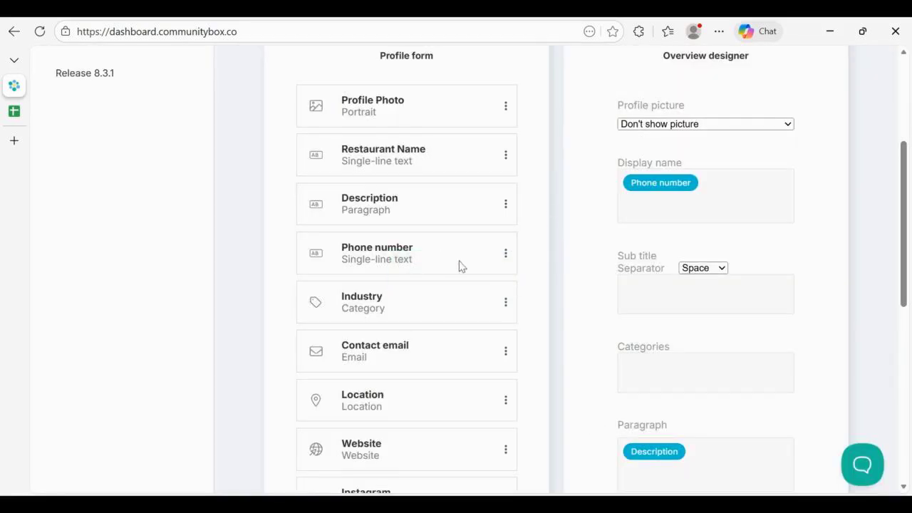
- Change the Industry category field's question title to "Known for" and its input name and details label to "Know for"
left_click(506, 306)
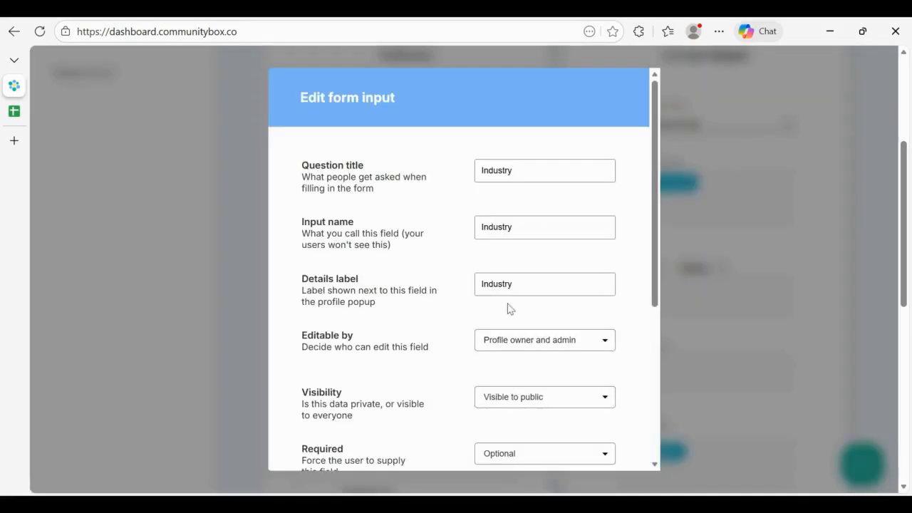
left_click_drag(513, 171, 471, 173)
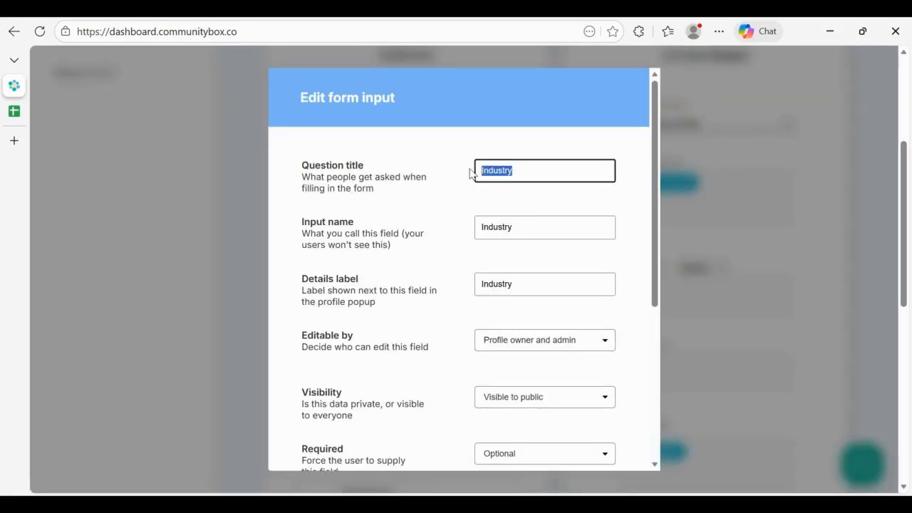
type("Known for")
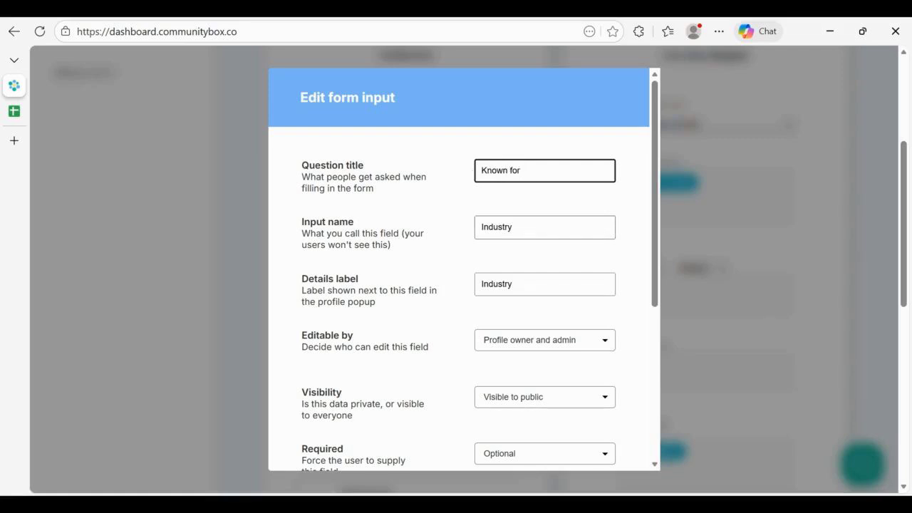
key("Tab")
type("Know for")
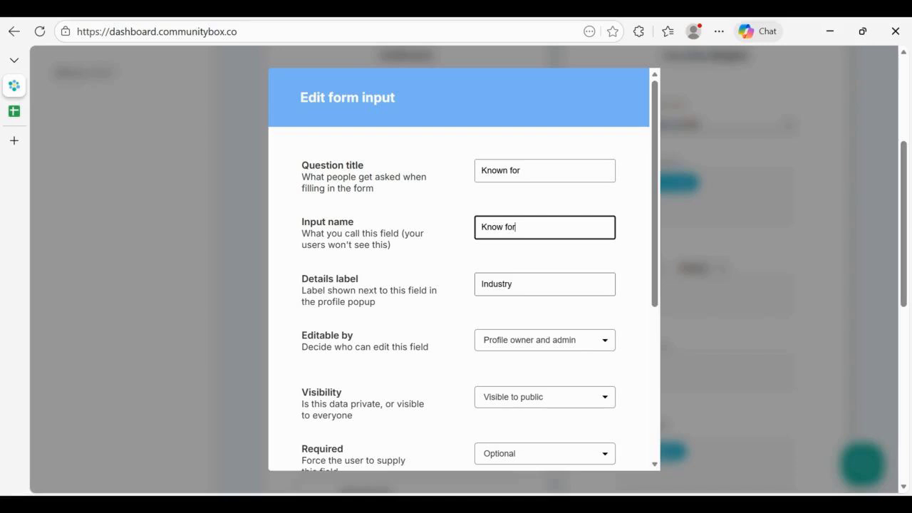
key("Tab")
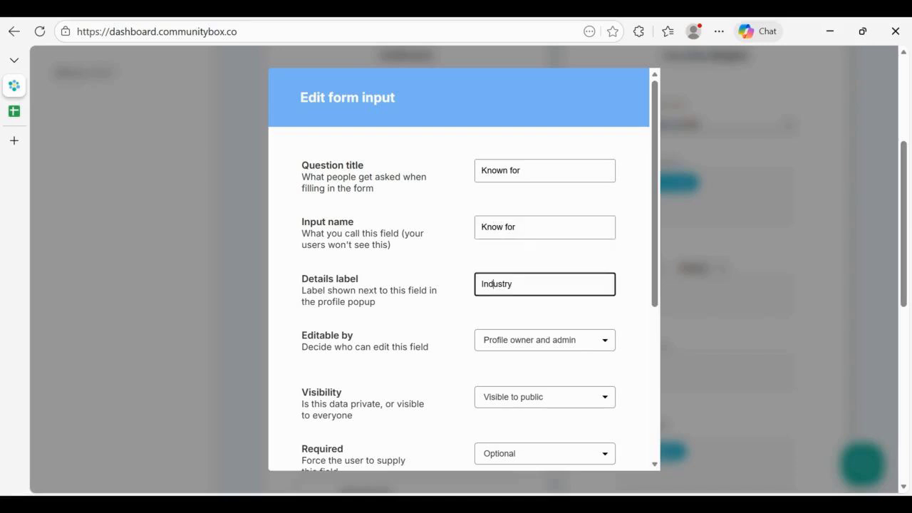
type("Know for")
- Let members select any number of tags in the category field and save the update
scroll(630, 360, "down", 4)
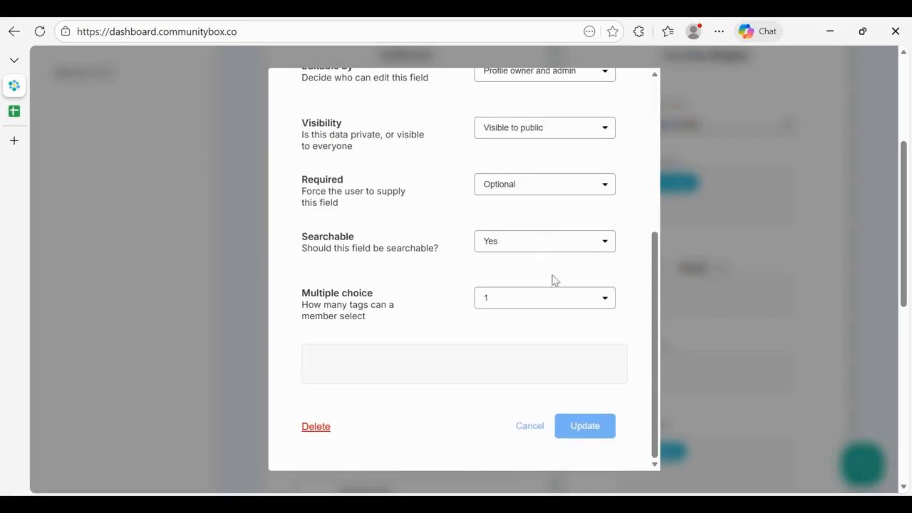
left_click(602, 302)
left_click(530, 330)
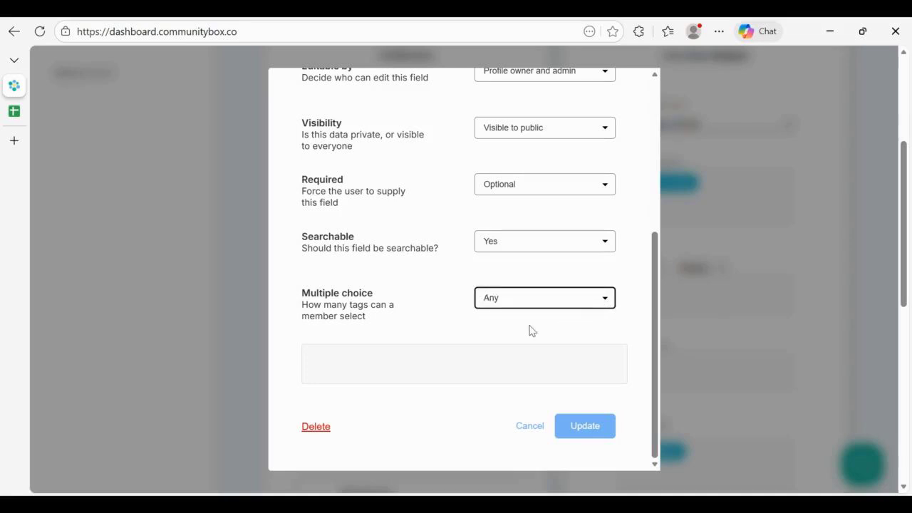
left_click(432, 325)
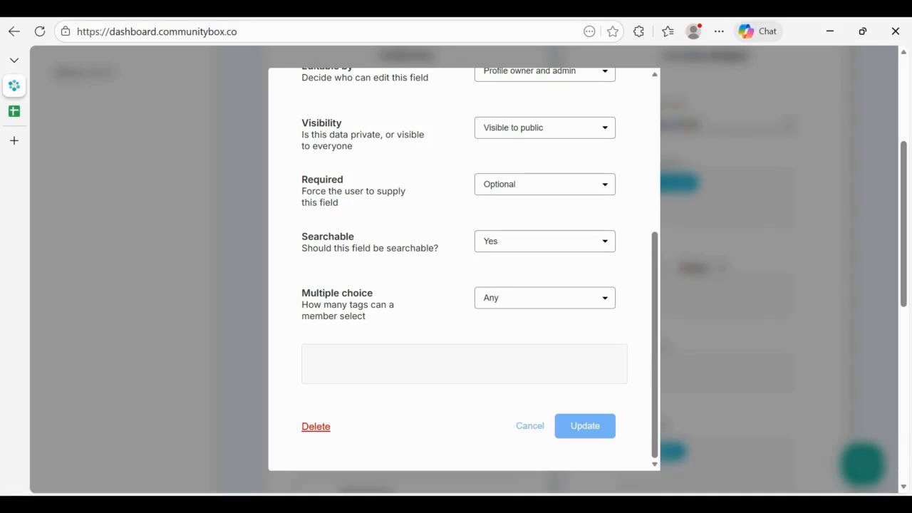
left_click(602, 433)
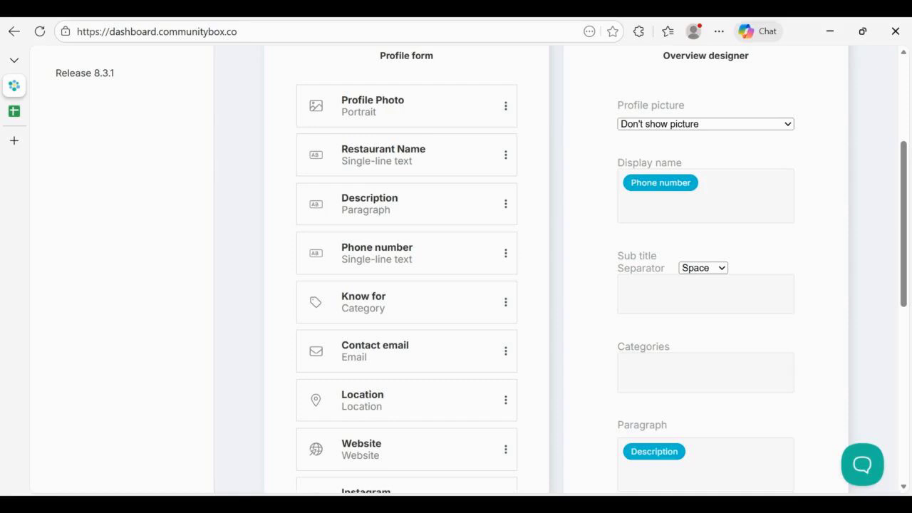
- Set the overview's profile picture to Profile Photo and replace its display name with Restaurant Name
left_click(754, 125)
left_click(747, 139)
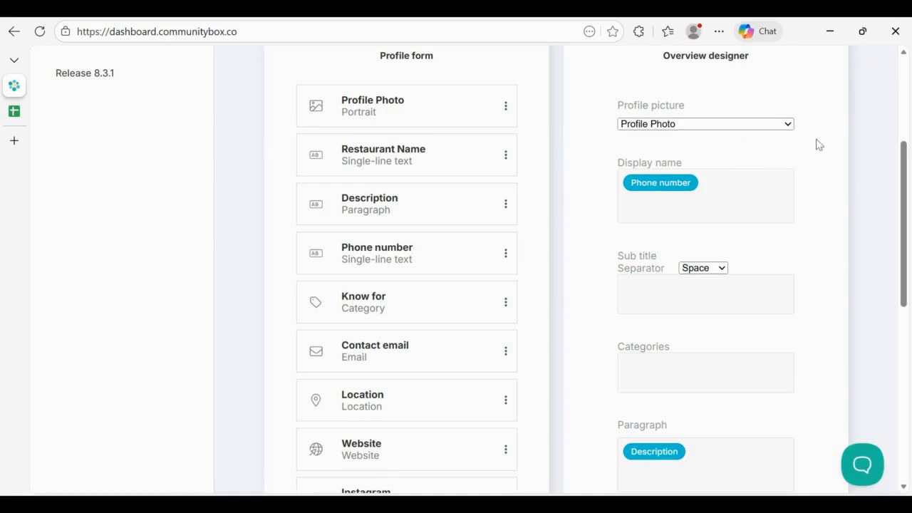
left_click(706, 205)
key("Return")
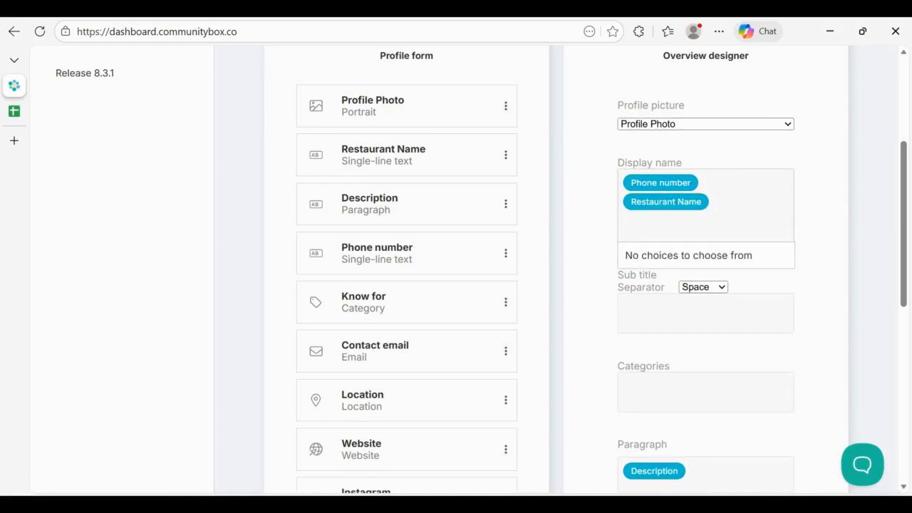
key("BackSpace")
key("BackSpace")
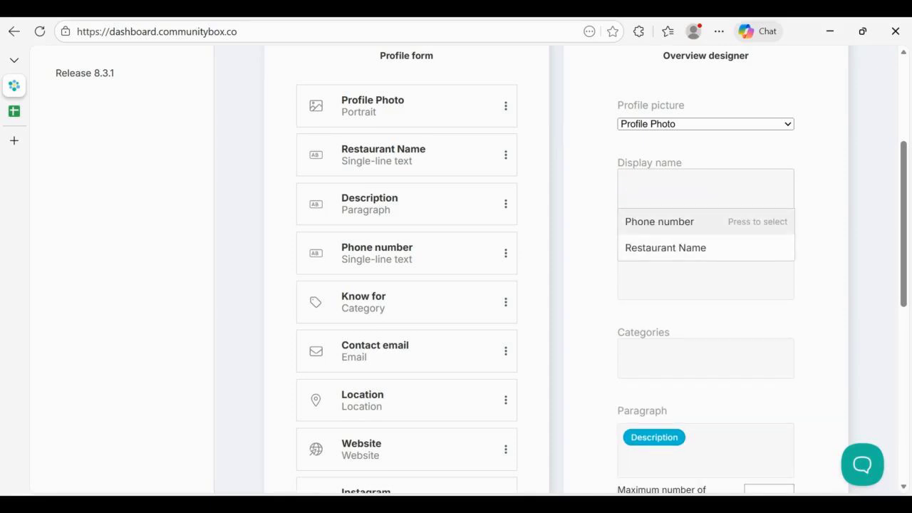
left_click(711, 246)
- Add Phone number to the overview's subtitle
left_click(631, 292)
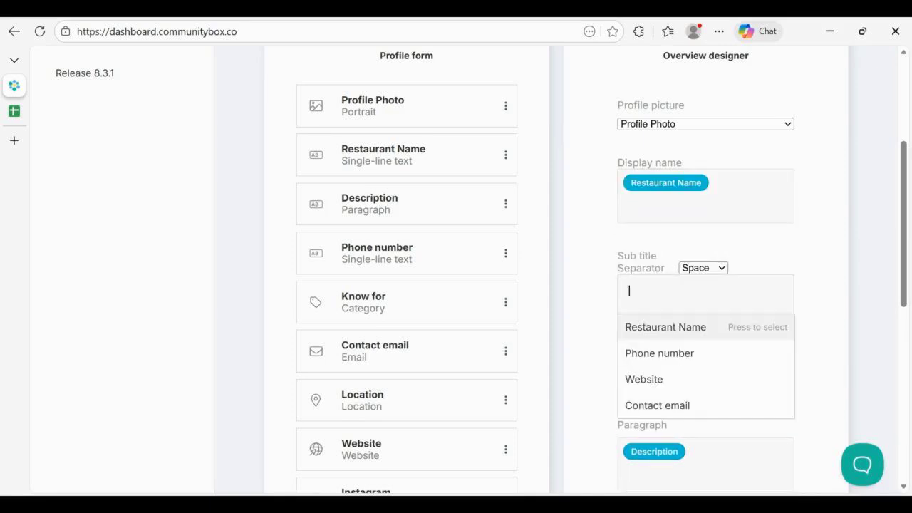
left_click(678, 352)
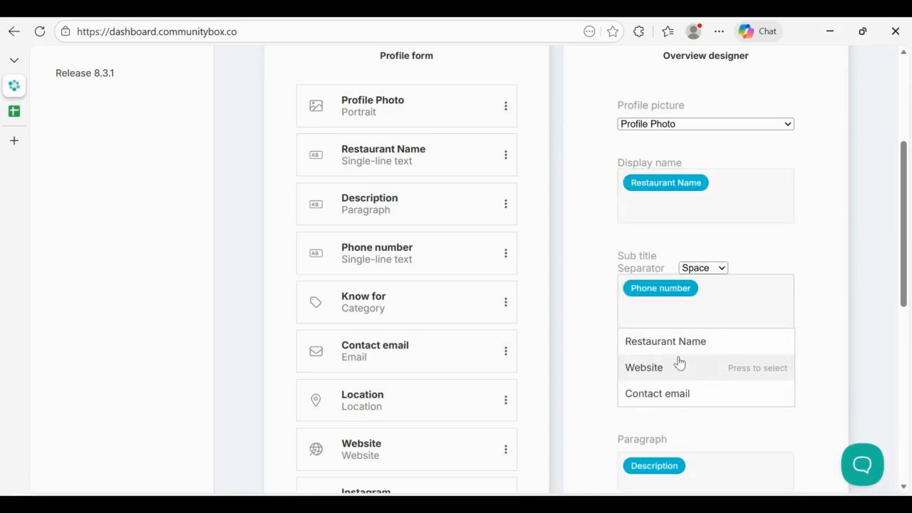
- Add Know for to the overview's categories
left_click(808, 330)
scroll(809, 330, "down", 2)
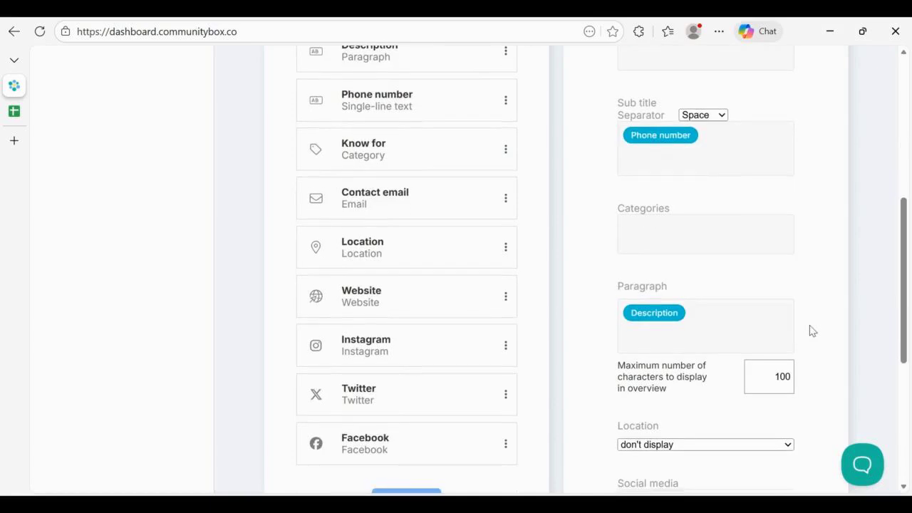
left_click(629, 231)
left_click(698, 281)
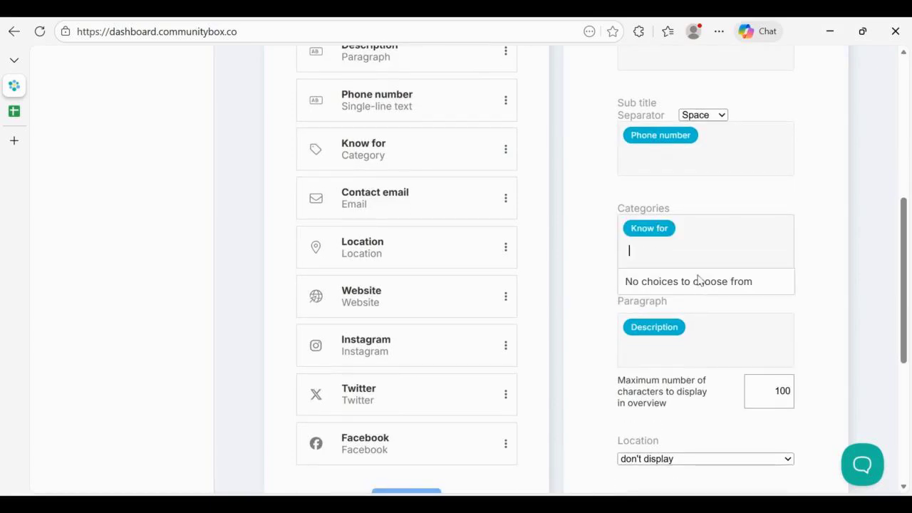
left_click(819, 266)
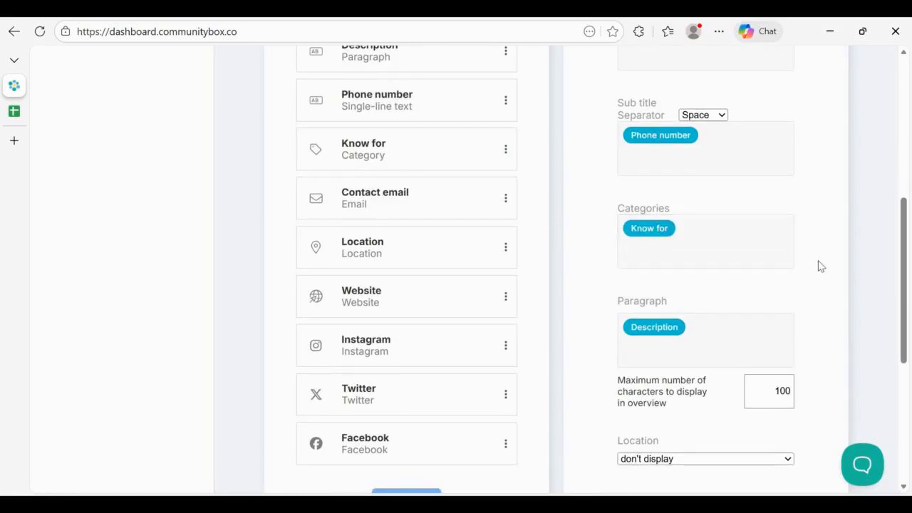
- Remove Description from the overview's paragraph, leaving the paragraph empty
scroll(820, 266, "down", 2)
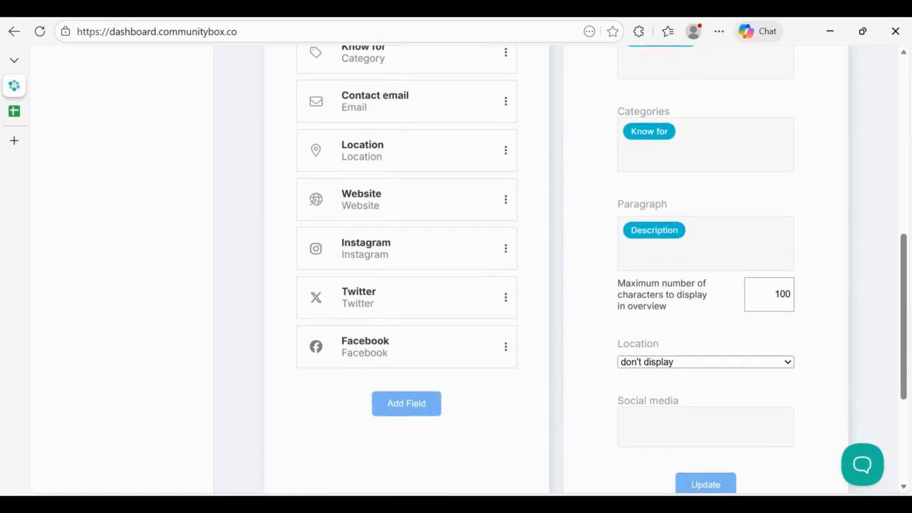
left_click(701, 250)
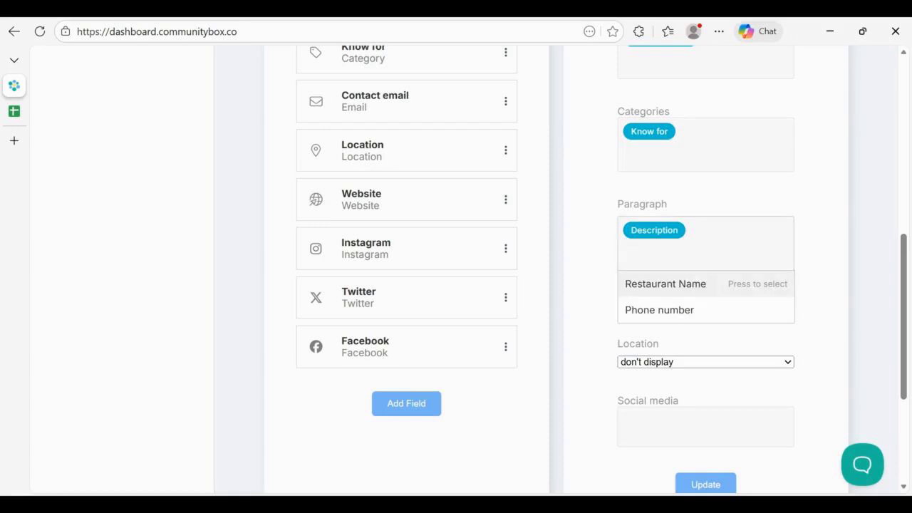
key("BackSpace")
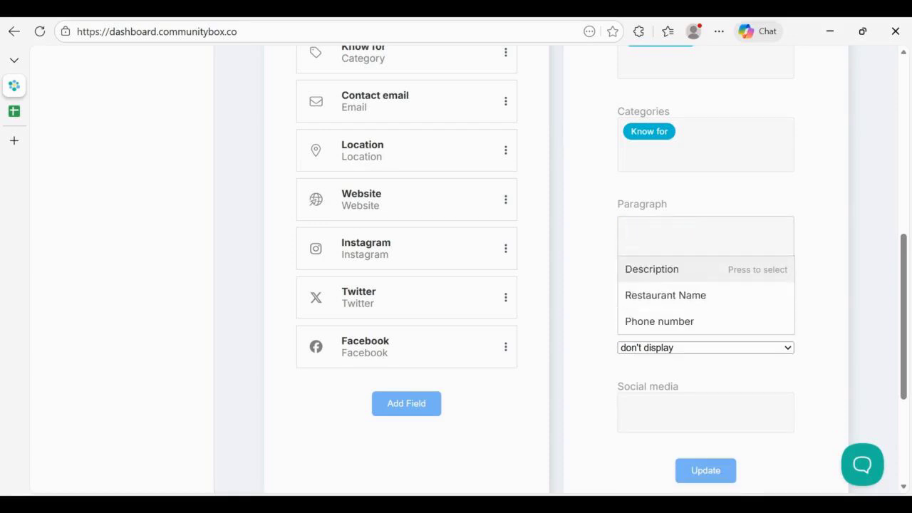
left_click(831, 206)
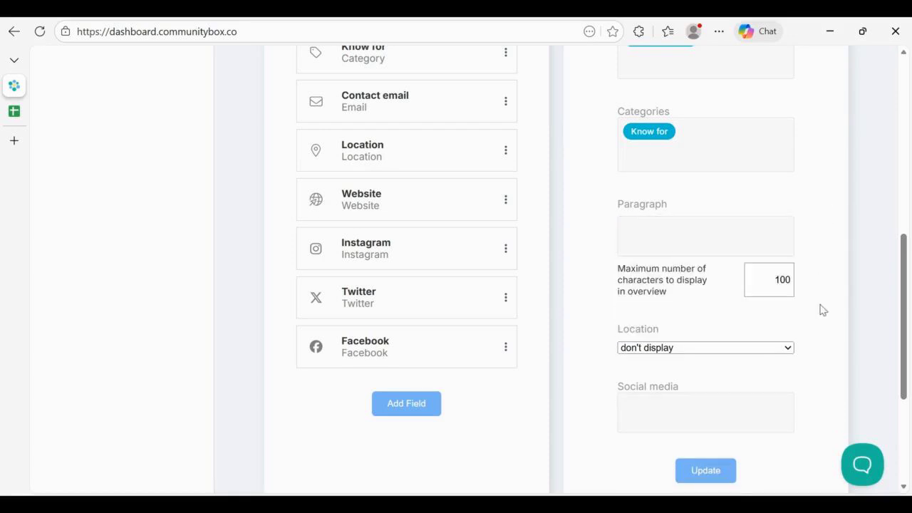
- Set the overview's location to the Location field and save the overview update
left_click(734, 365)
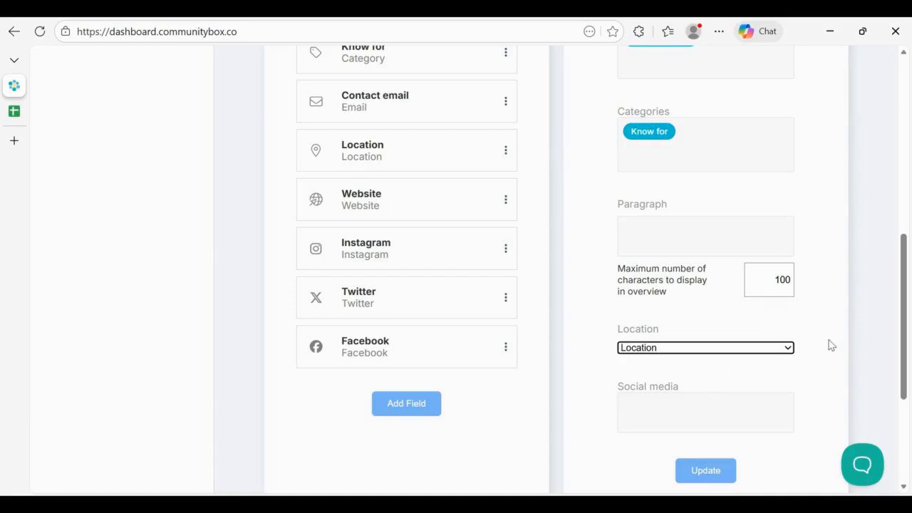
scroll(830, 342, "down", 2)
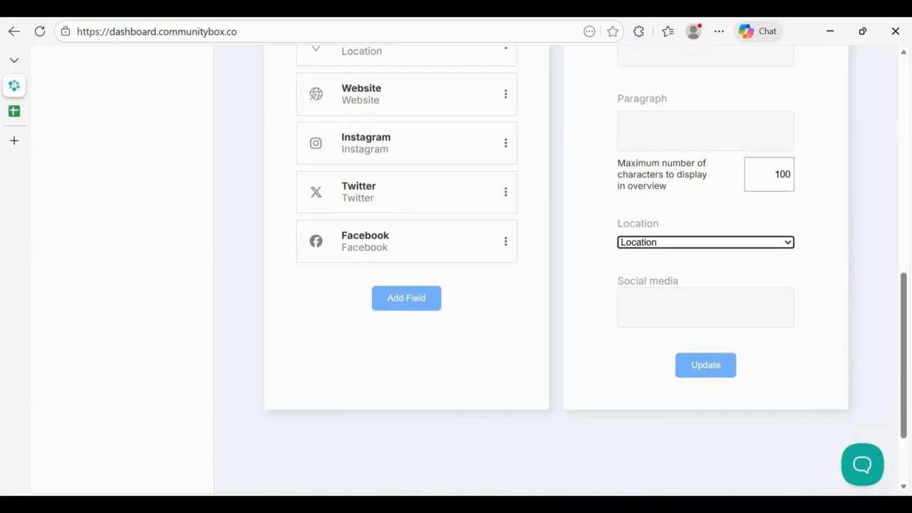
left_click(710, 371)
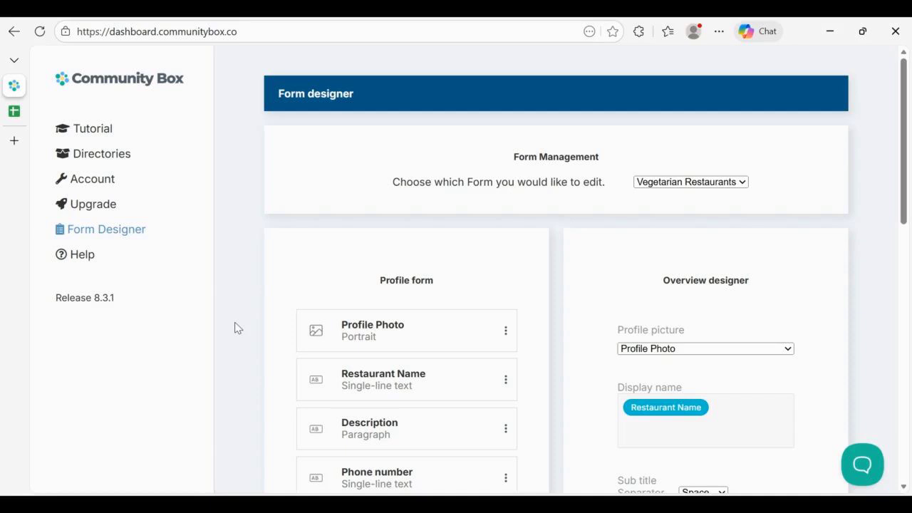
- Open the Vegetarian Restaurants directory's Google Drive settings for importing from a sheet and copy the service account address
left_click(91, 157)
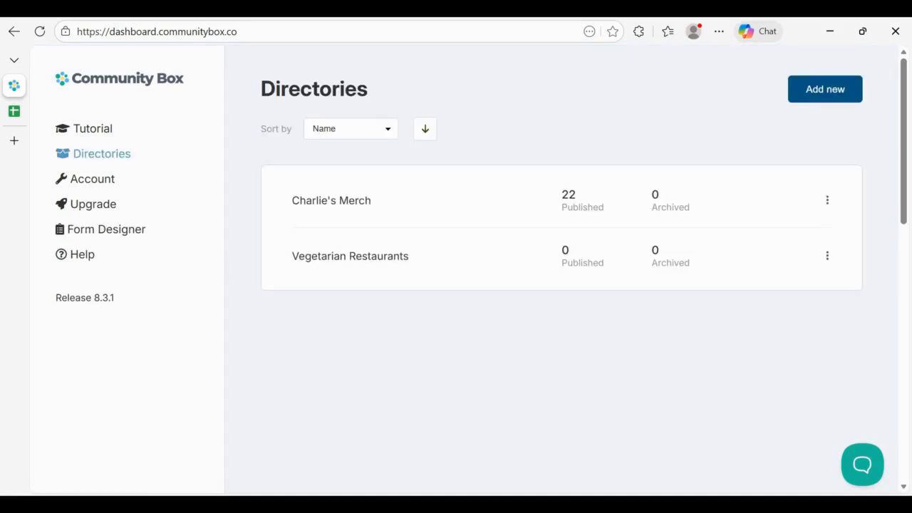
left_click(342, 258)
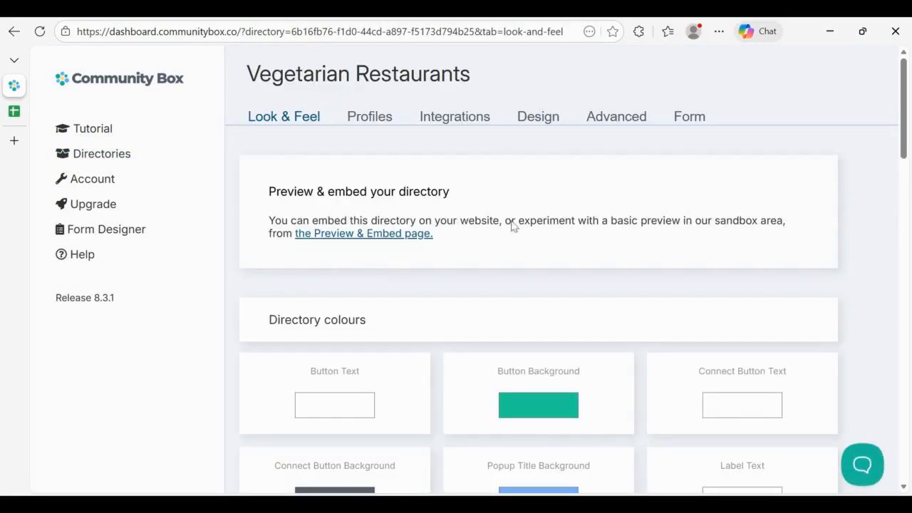
left_click(456, 127)
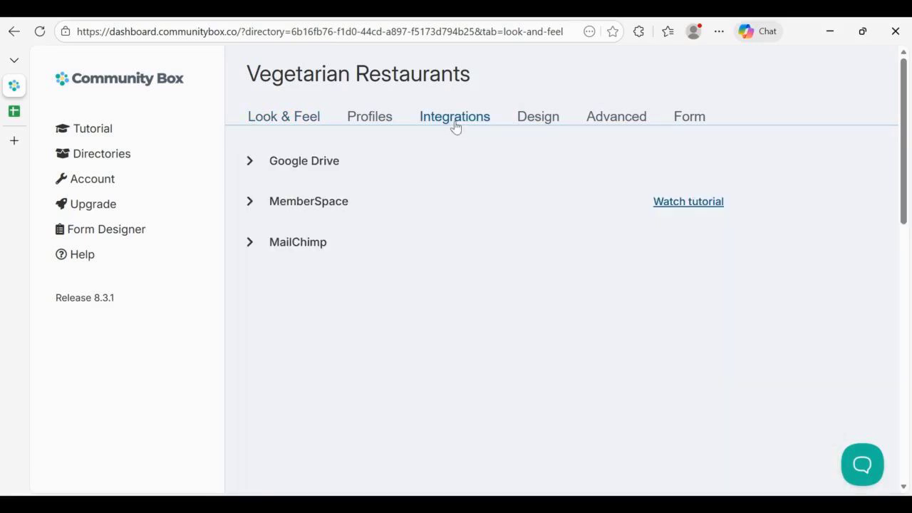
left_click(305, 165)
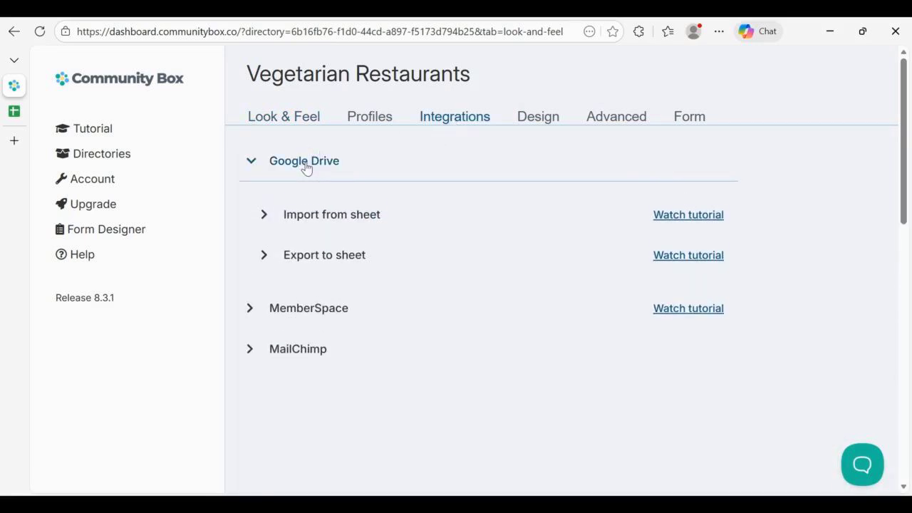
left_click(322, 217)
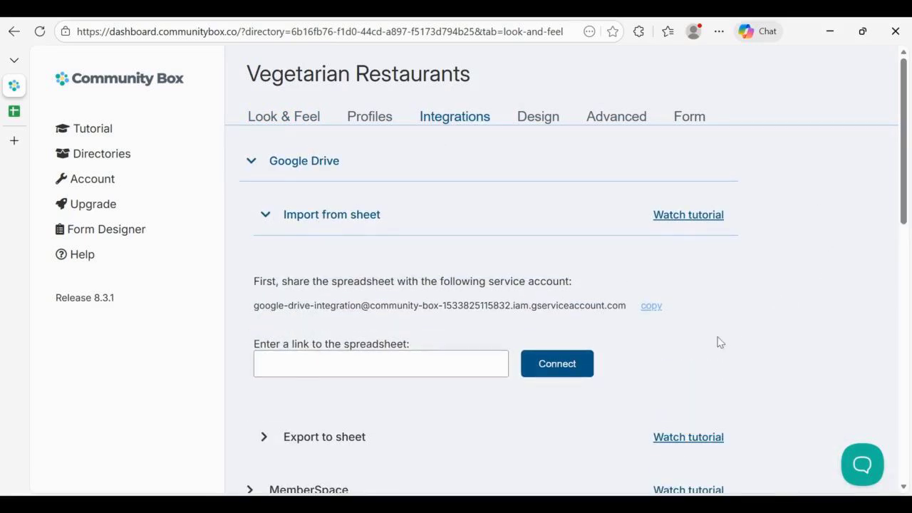
scroll(718, 342, "down", 1)
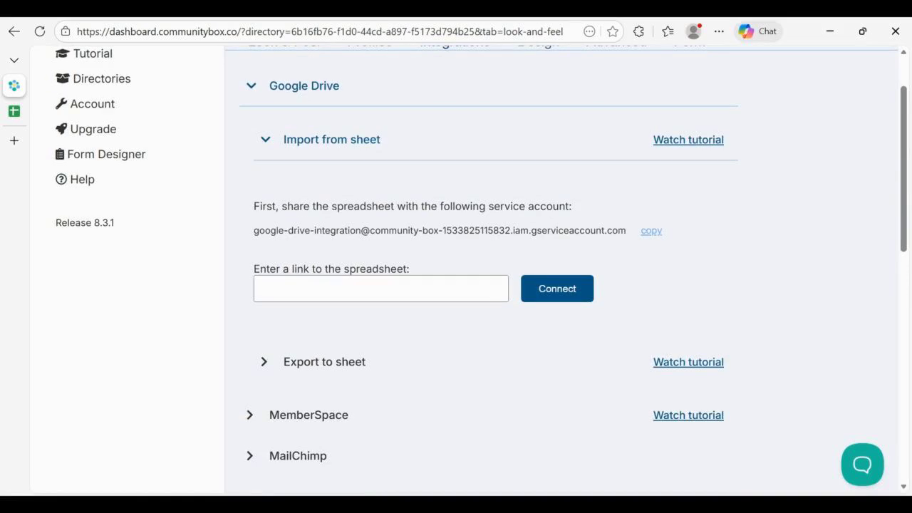
left_click(652, 236)
- Switch to Google Sheets and share the Vegetarian Restaurants spreadsheet with the copied service account as Editor, without notifying people
left_click(14, 112)
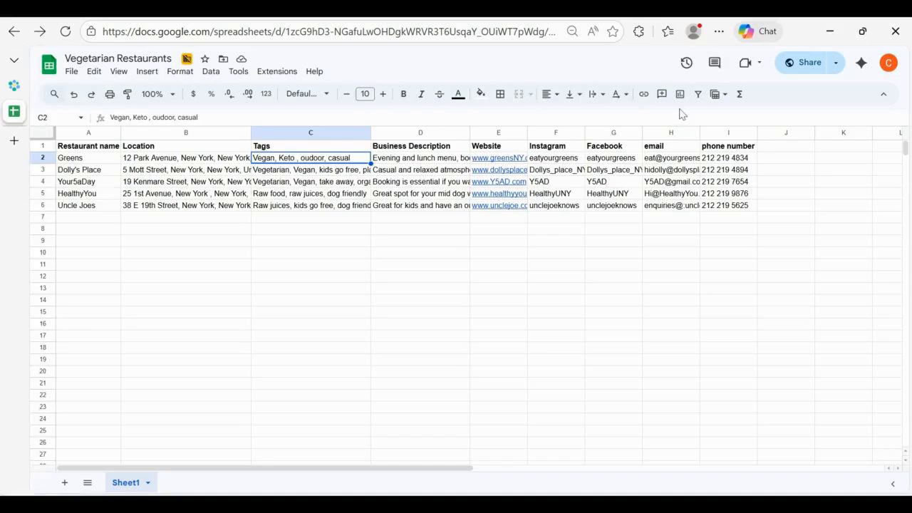
left_click(799, 74)
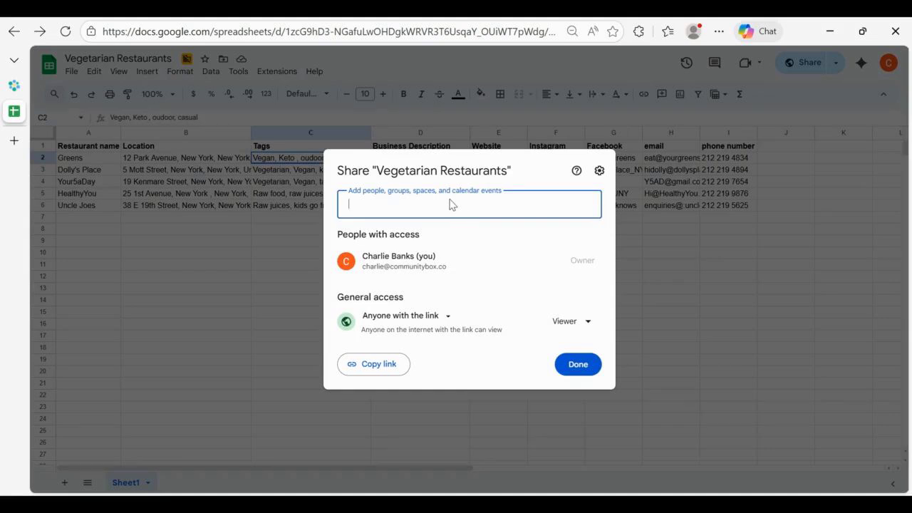
key("ctrl+v")
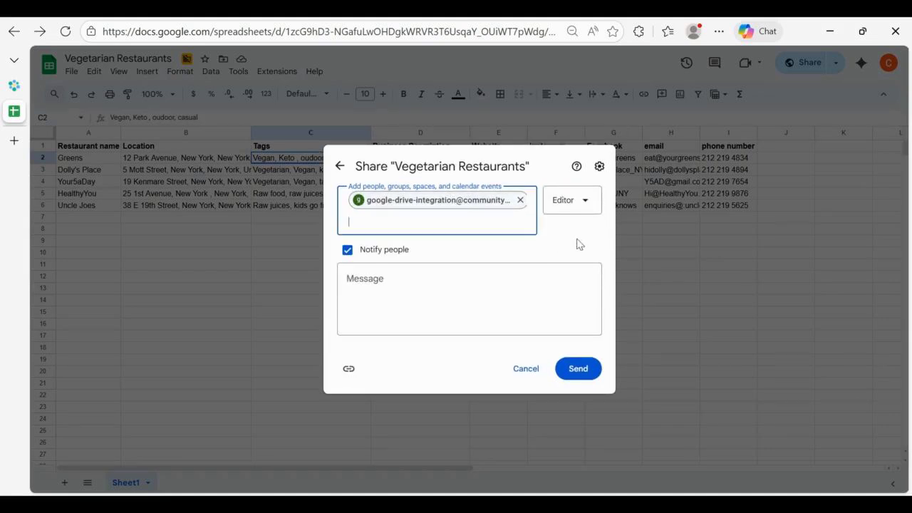
left_click(347, 249)
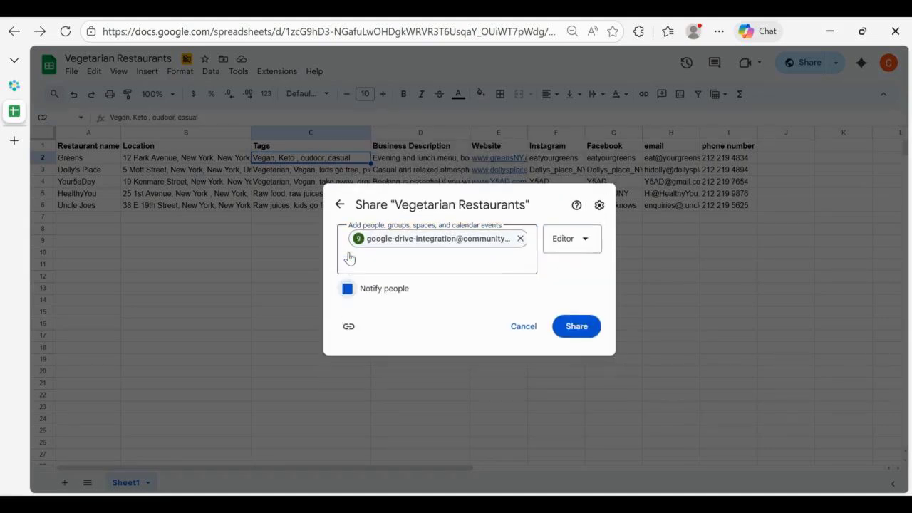
left_click(577, 331)
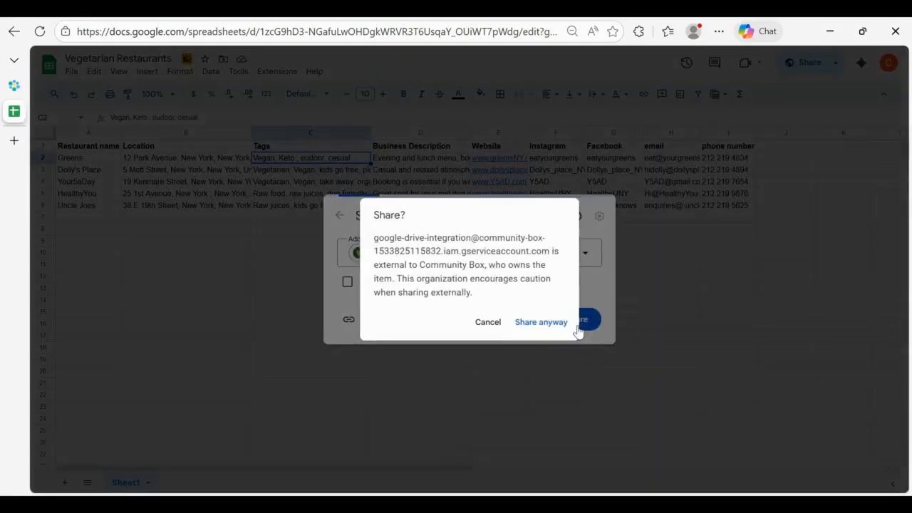
left_click(560, 324)
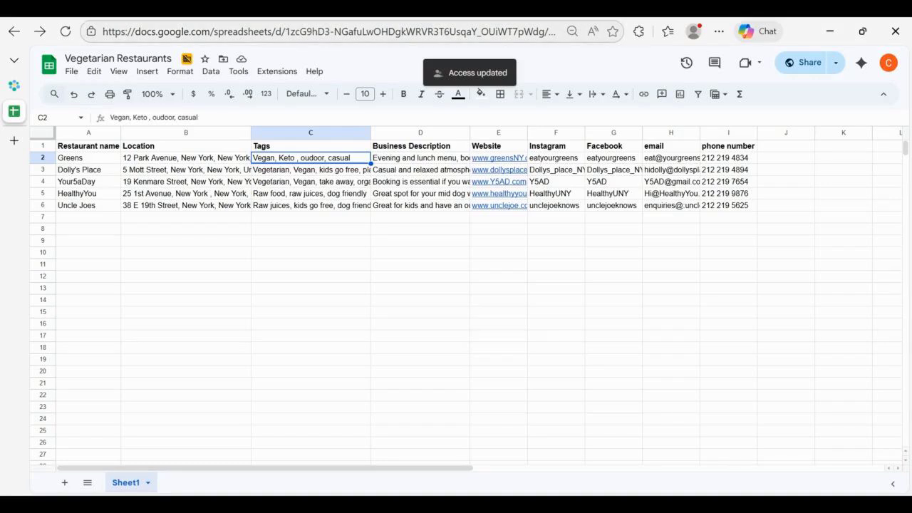
- Copy the spreadsheet's ID from its web address and connect it as the import source in Community Box
left_click_drag(285, 32, 544, 32)
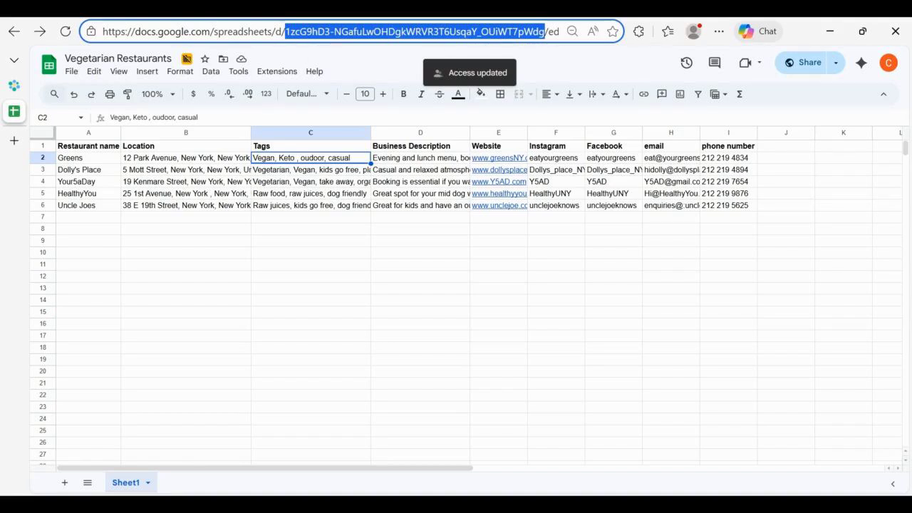
left_click(14, 85)
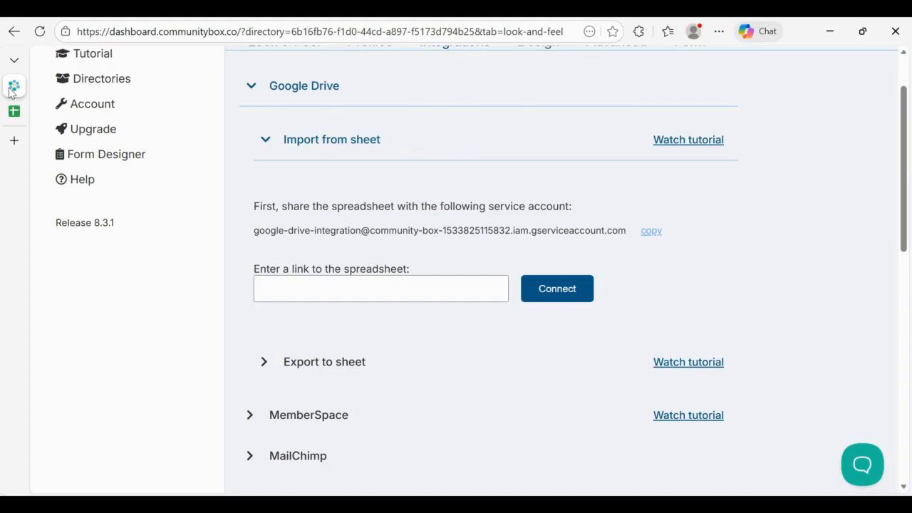
left_click(382, 288)
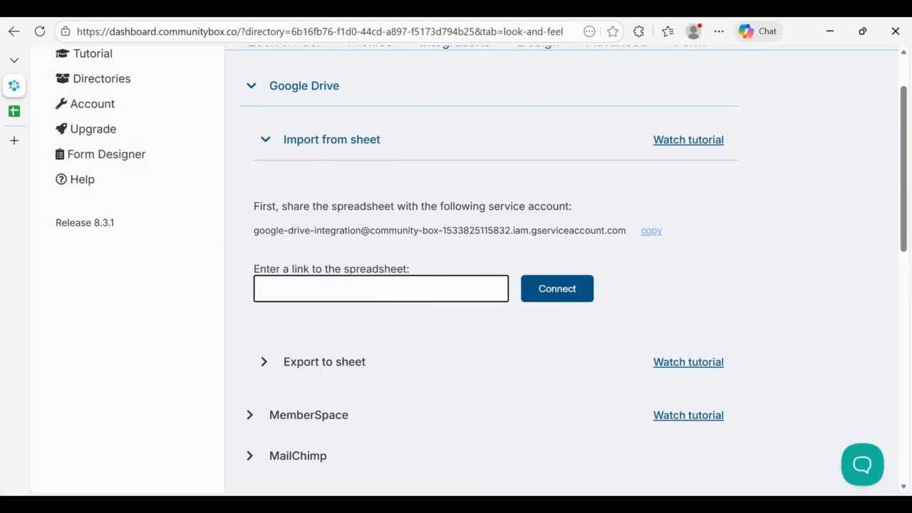
key("ctrl+v")
left_click(554, 302)
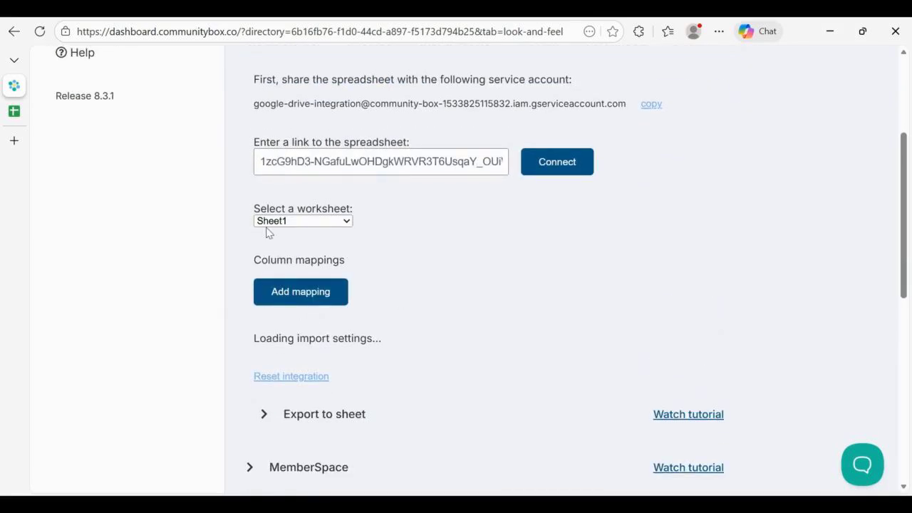
- Add a mapping from the Restaurant Name directory field to the Restaurant name (A) column
scroll(490, 292, "down", 2)
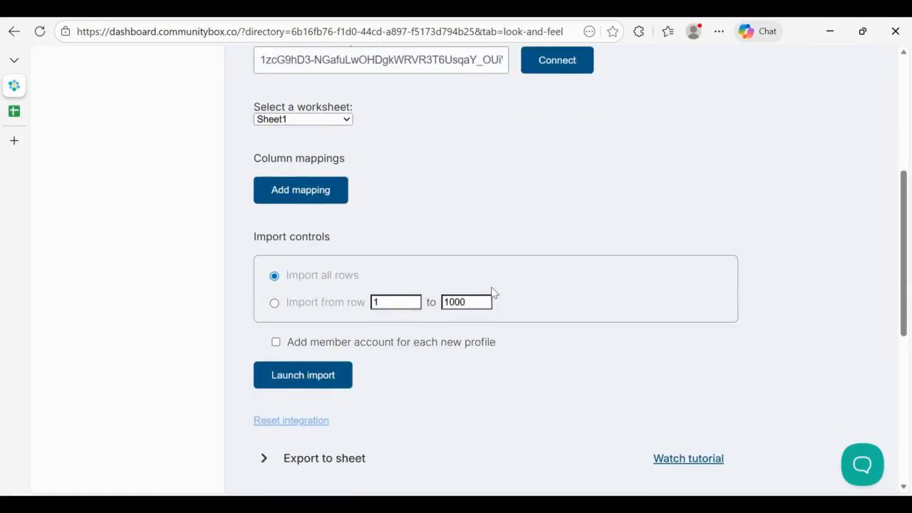
left_click(311, 187)
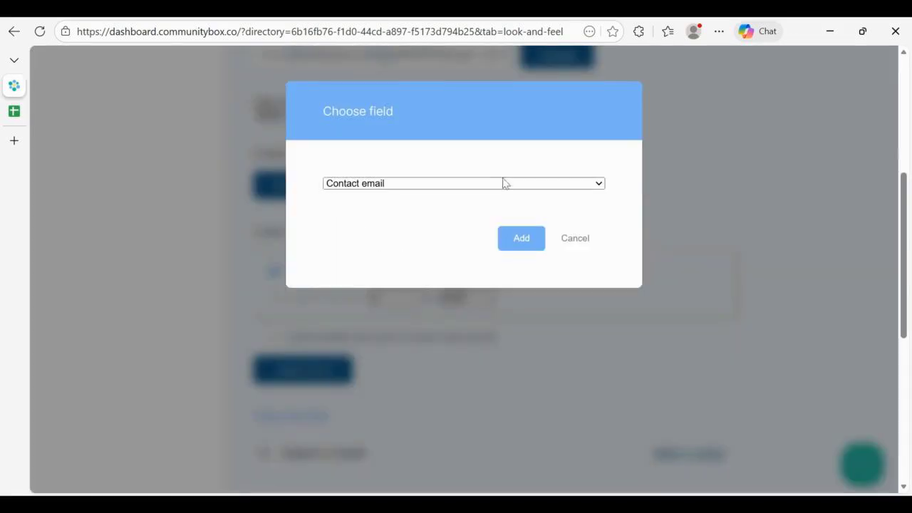
left_click(451, 185)
left_click(443, 336)
left_click(520, 247)
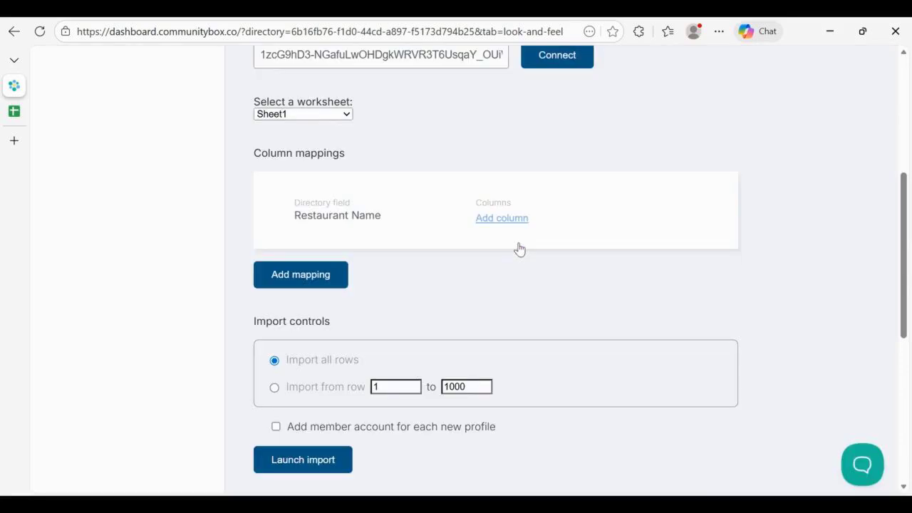
left_click(510, 220)
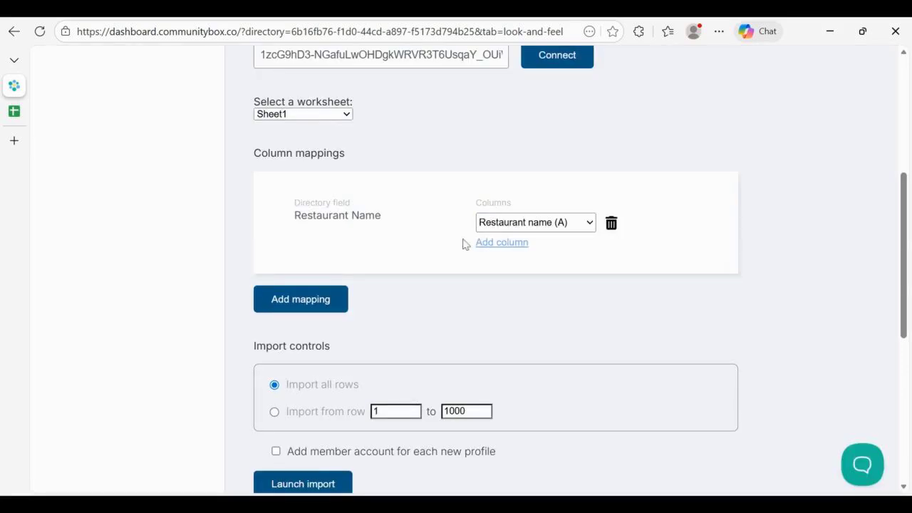
- Add a mapping from the Description directory field to the Business Description (D) column
left_click(326, 307)
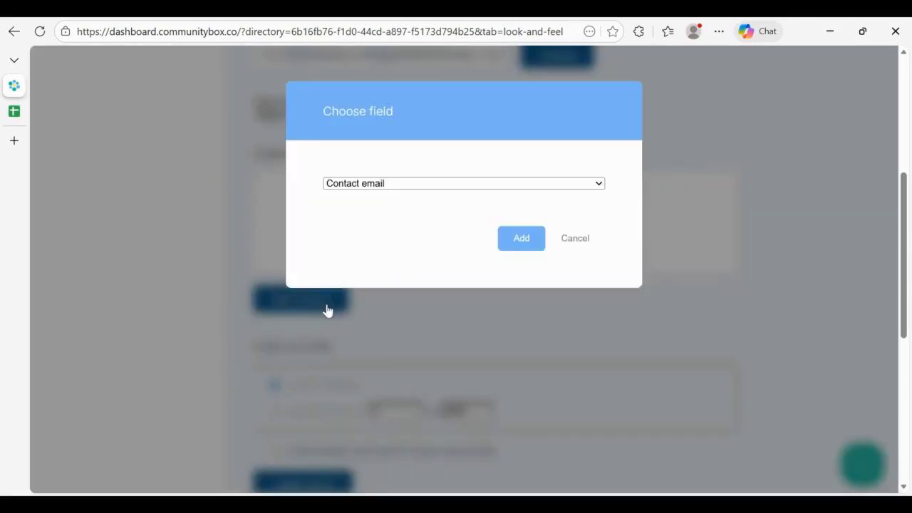
left_click(449, 186)
left_click(430, 230)
left_click(521, 242)
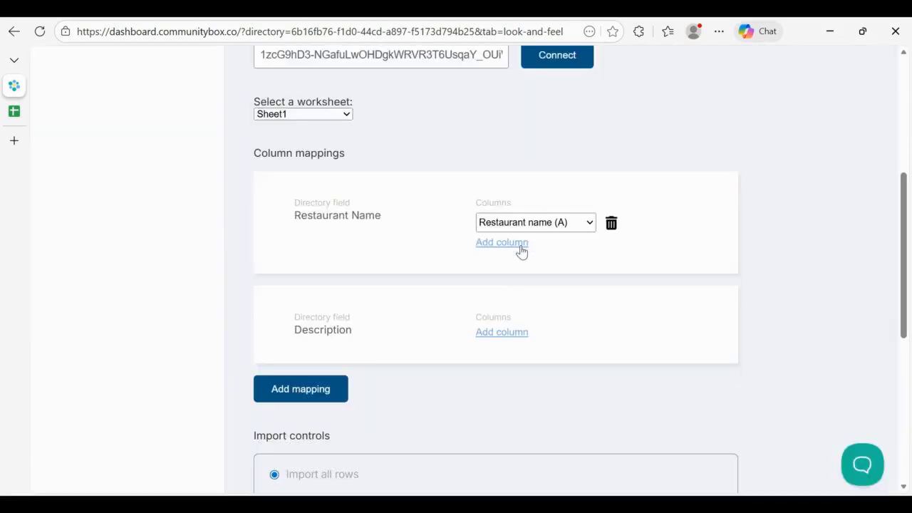
left_click(509, 333)
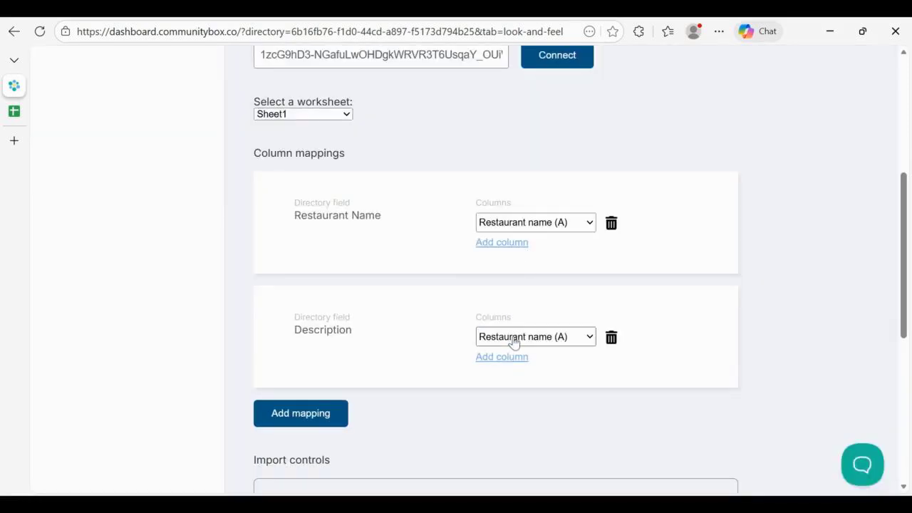
left_click(513, 335)
left_click(525, 234)
- Add a mapping from the Phone number directory field to the phone number (I) column
left_click(318, 422)
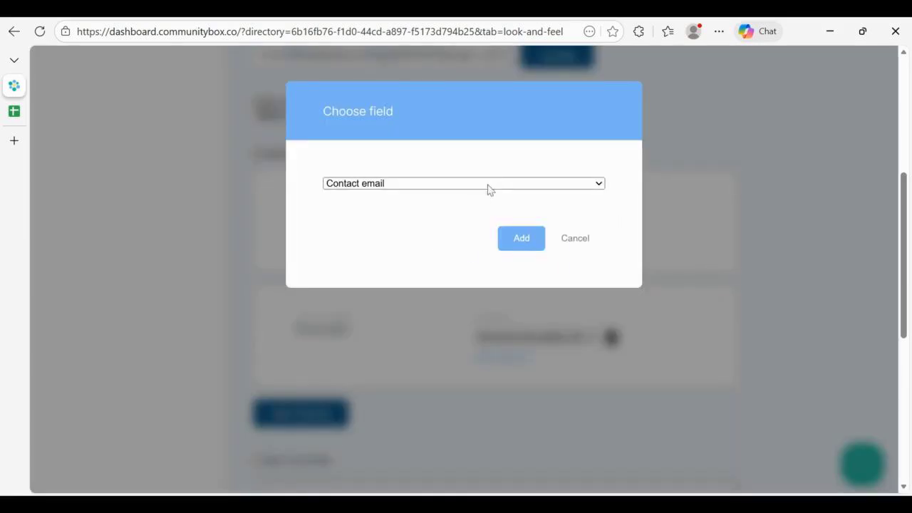
left_click(472, 285)
left_click(513, 242)
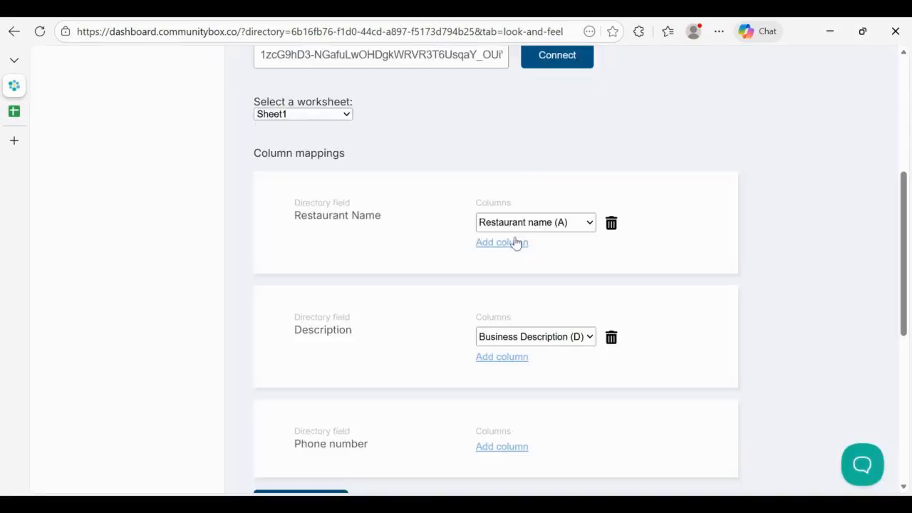
left_click(526, 447)
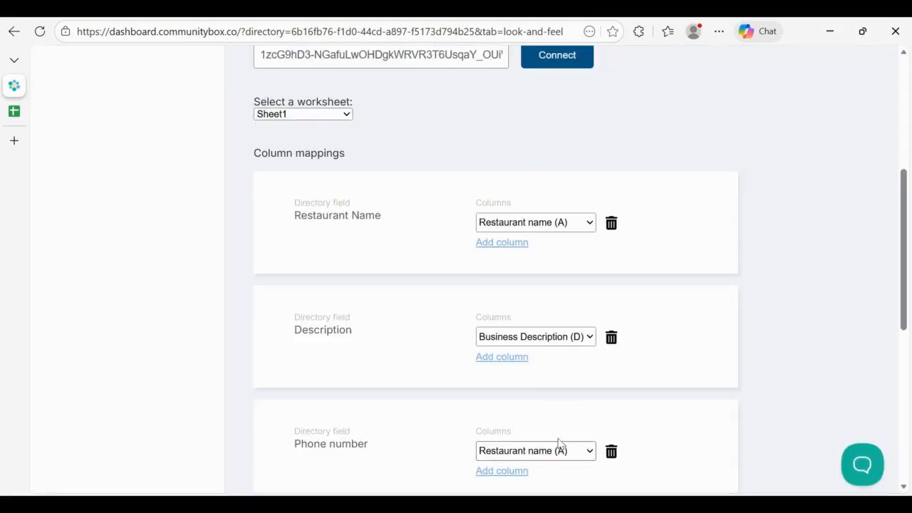
left_click(559, 446)
left_click(529, 431)
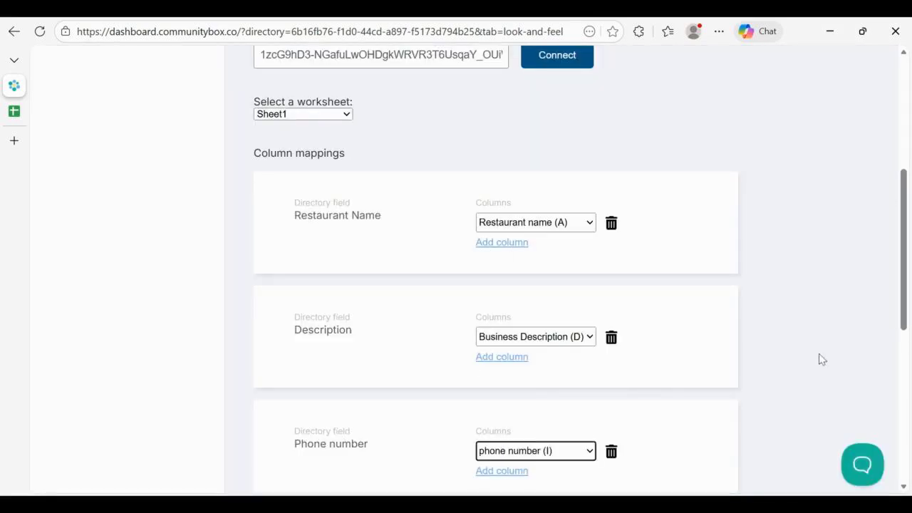
- Add a mapping from the Known for directory field to the Tags (C) column
scroll(823, 360, "down", 6)
left_click(331, 133)
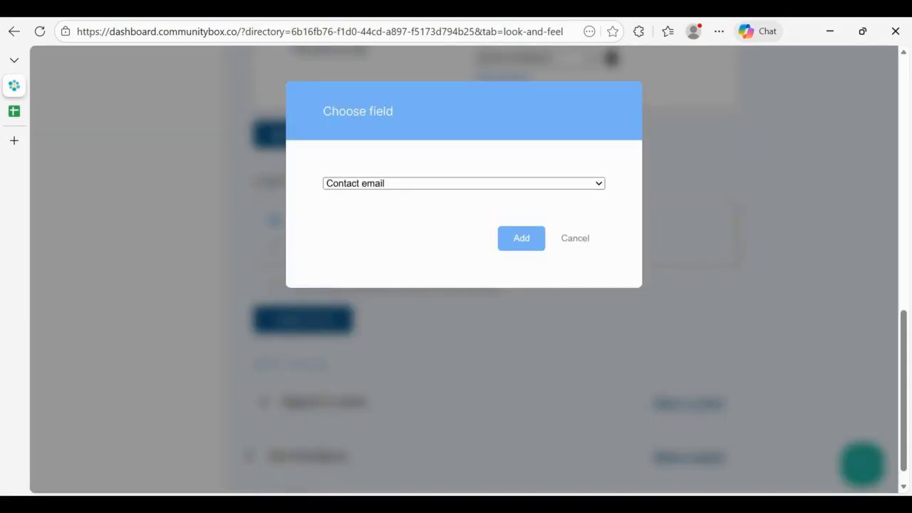
left_click(521, 242)
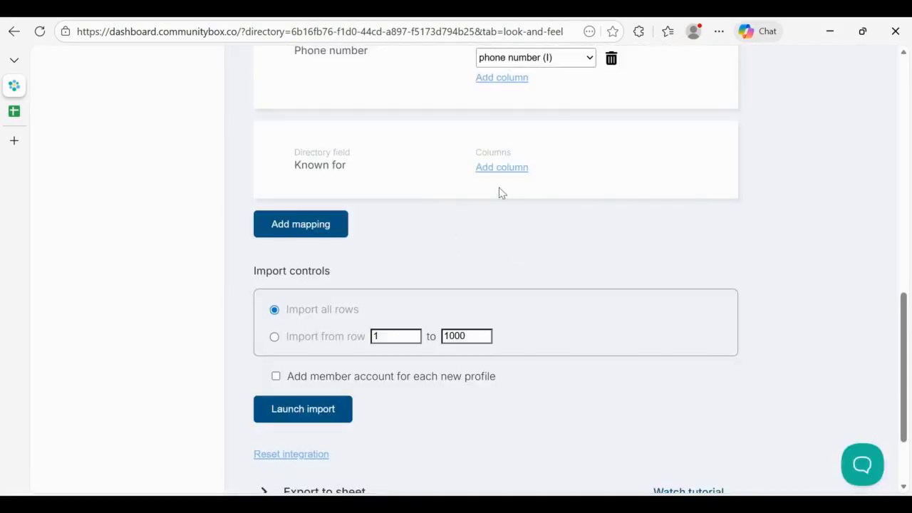
left_click(513, 169)
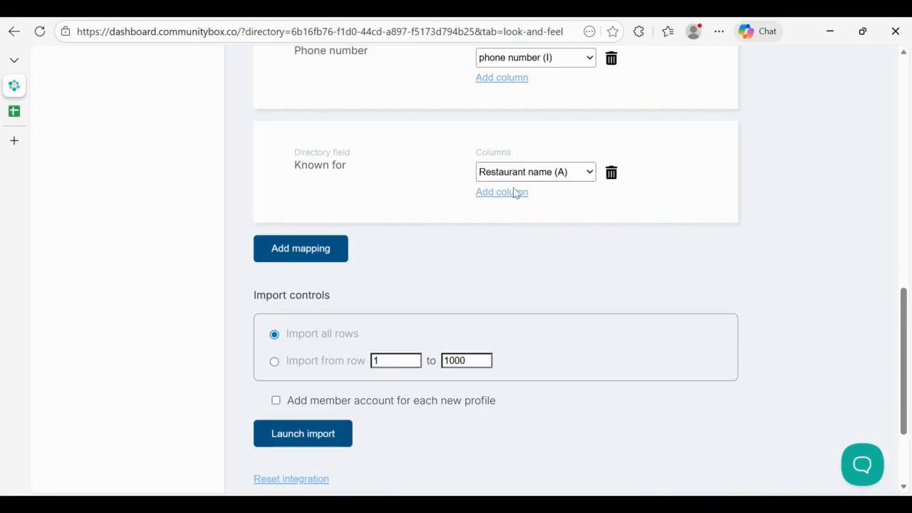
left_click(516, 193)
- Add a mapping from the Location directory field to the Location (B) column
left_click(275, 254)
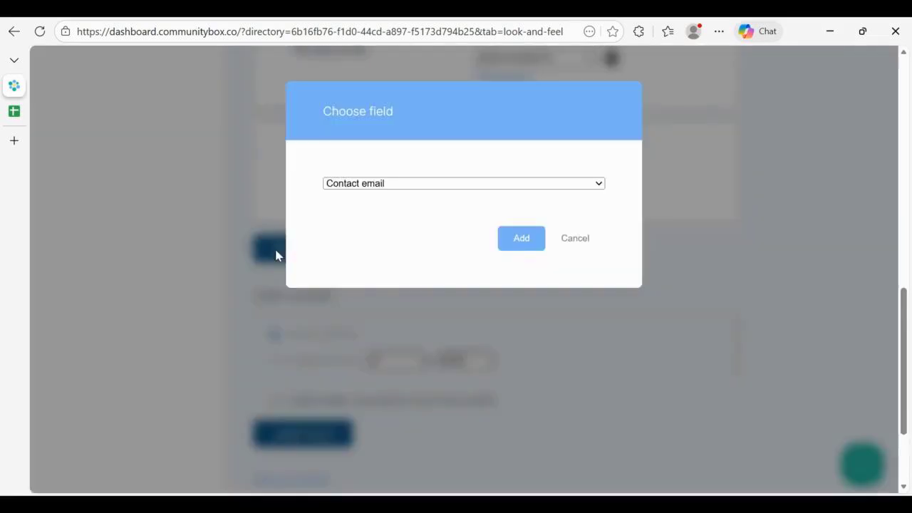
left_click(457, 202)
left_click(505, 246)
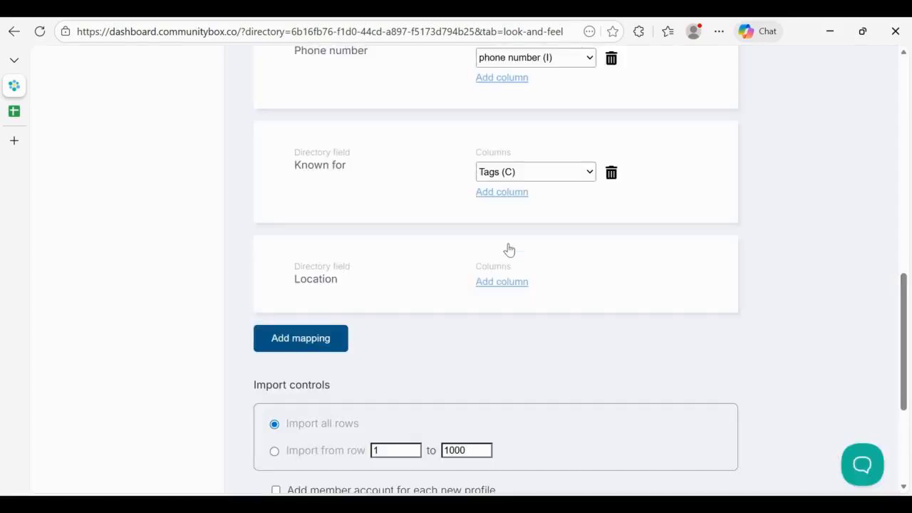
left_click(509, 283)
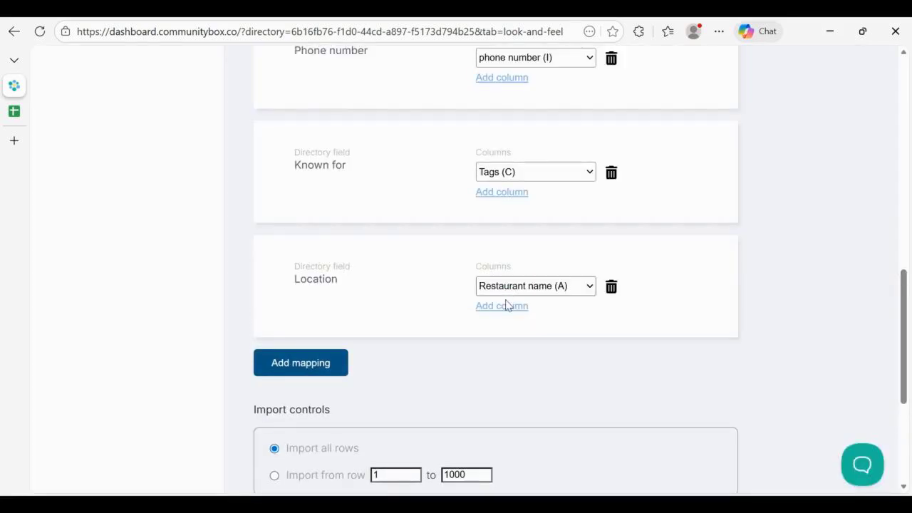
left_click(501, 328)
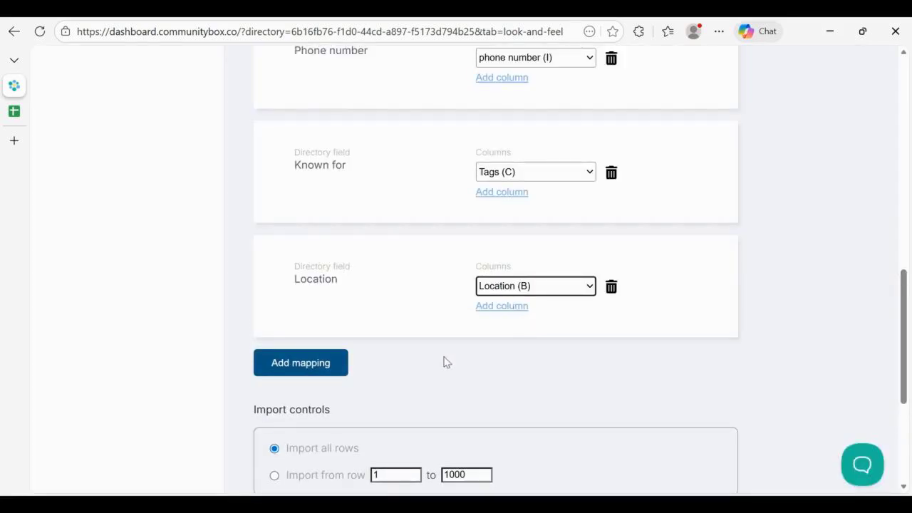
- Add a mapping from the Contact email directory field to the email (H) column
left_click(318, 366)
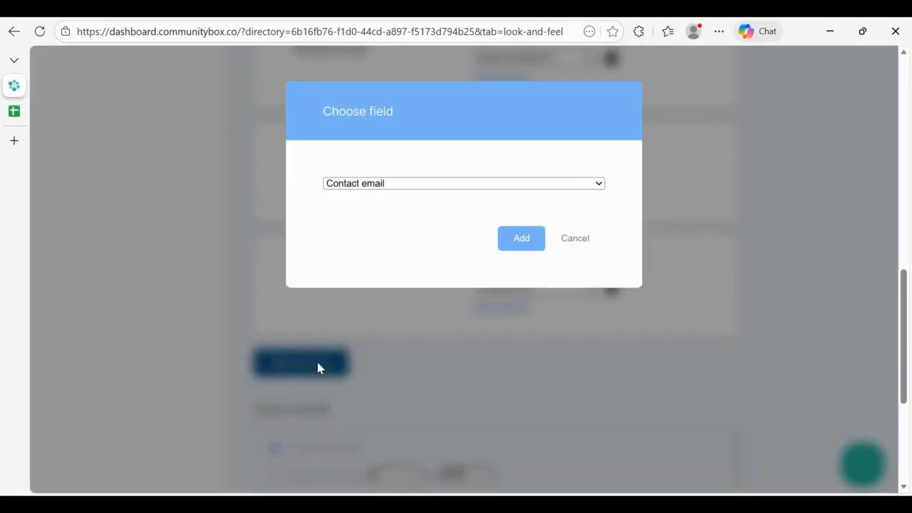
left_click(522, 244)
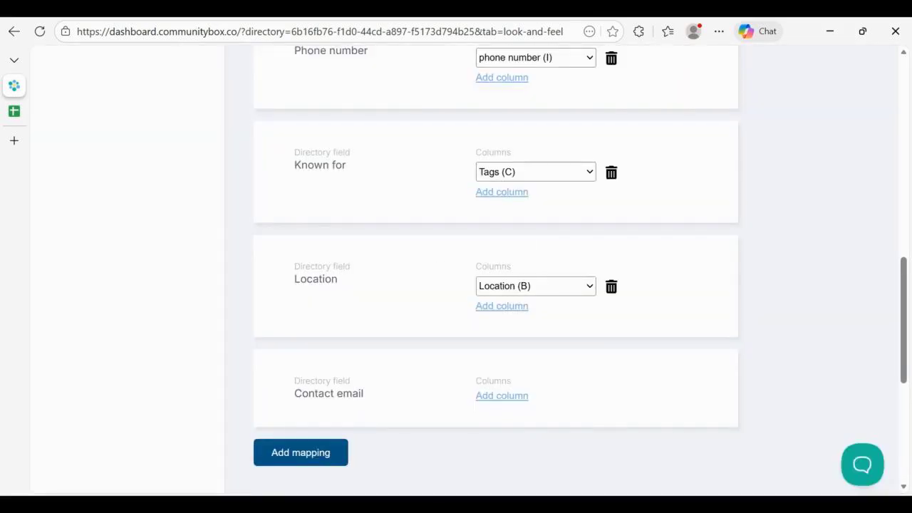
left_click(502, 398)
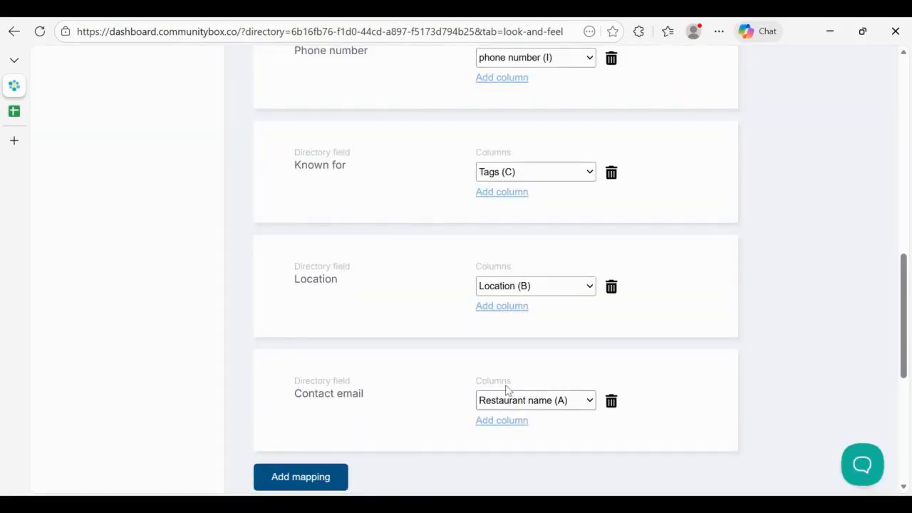
left_click(509, 399)
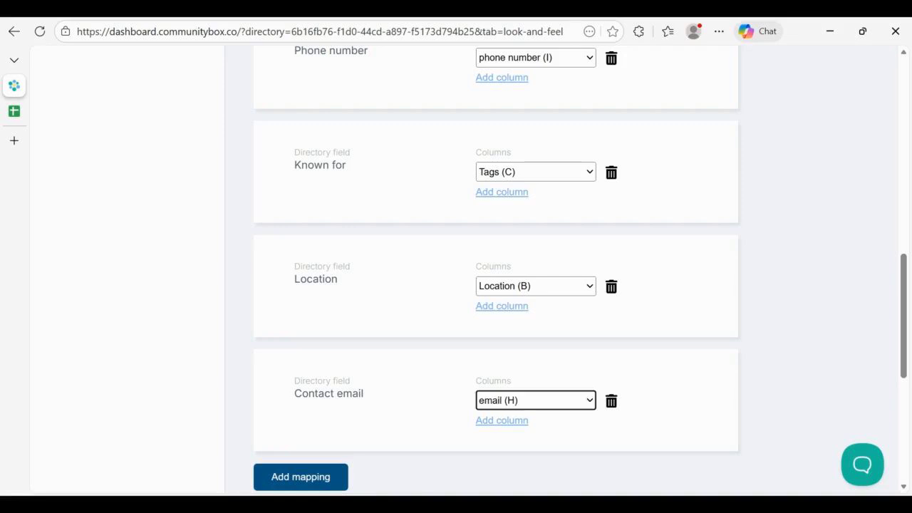
left_click(793, 325)
- Import all rows of the mapped sheet into the directory and close the import dialog
scroll(795, 324, "down", 3)
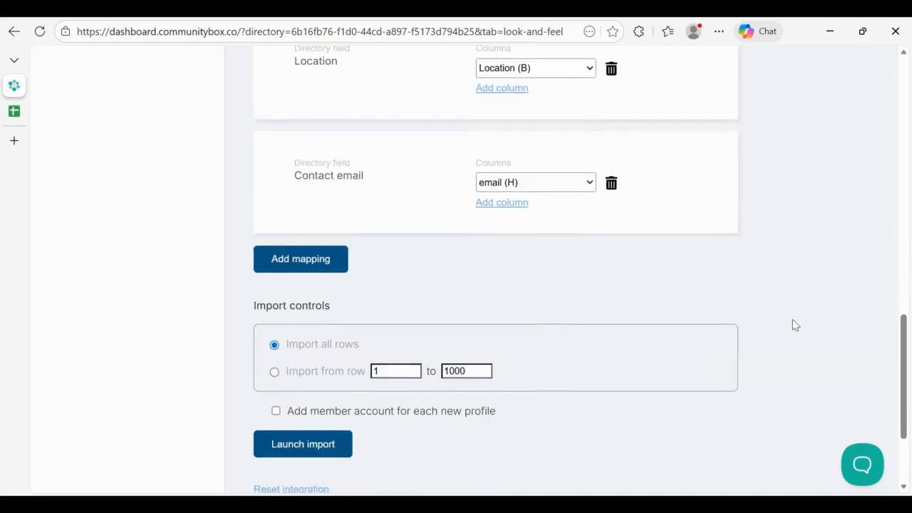
scroll(423, 278, "down", 2)
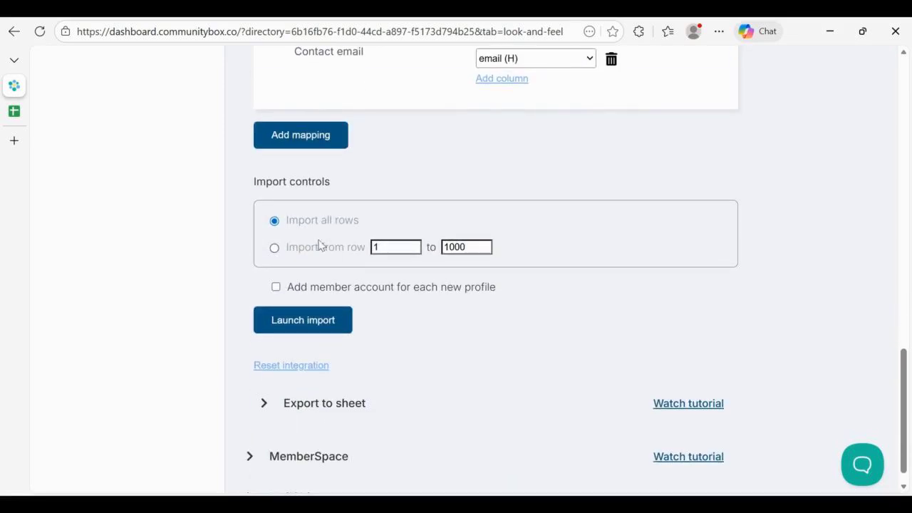
left_click(311, 325)
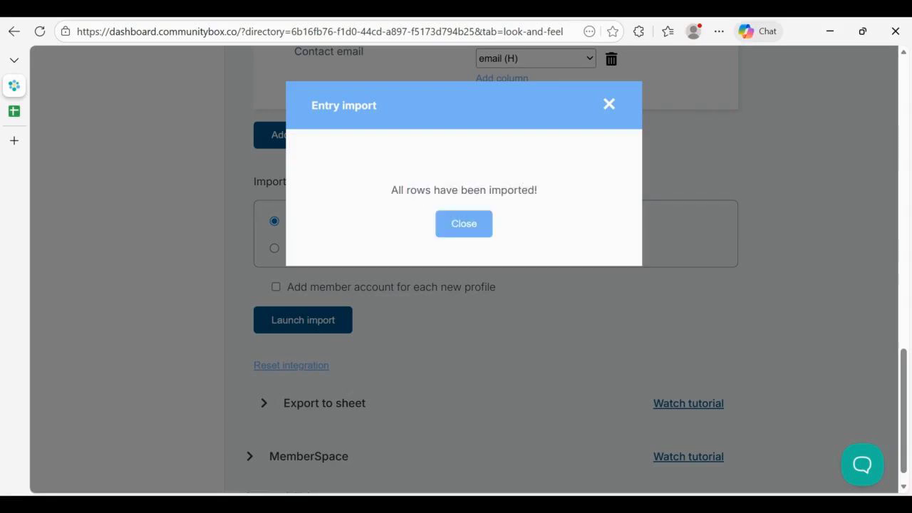
left_click(464, 224)
- View the Vegetarian Restaurants directory's profiles to check the imported restaurants
scroll(830, 188, "up", 10)
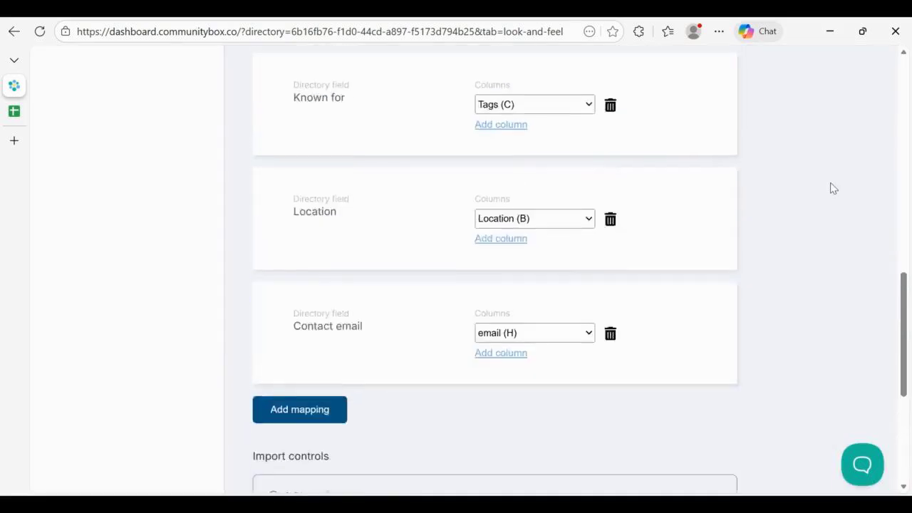
scroll(831, 187, "up", 5)
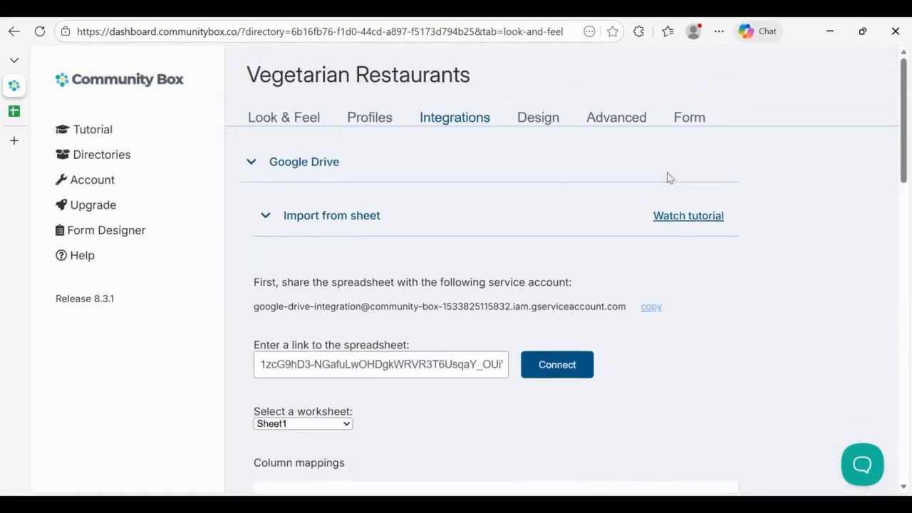
left_click(382, 127)
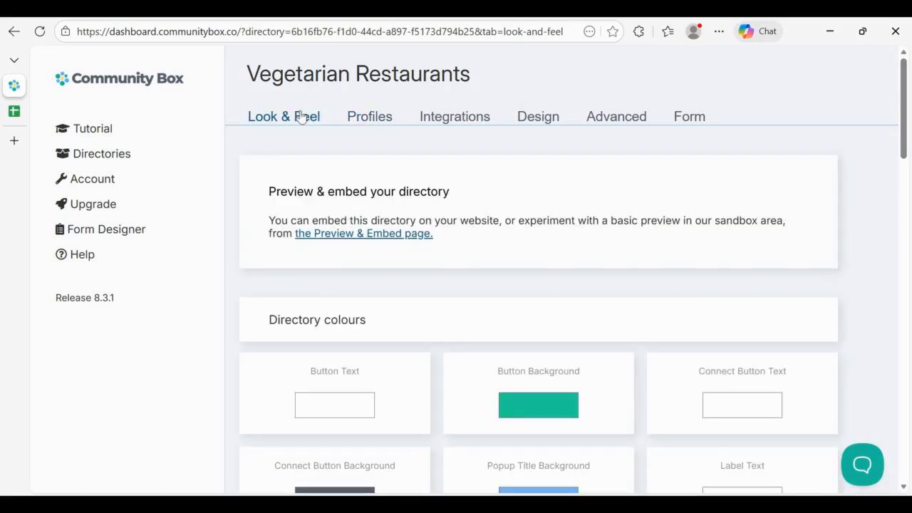
- Open the directory's preview from the Preview & Embed page and examine its map and restaurant profile cards
left_click(335, 240)
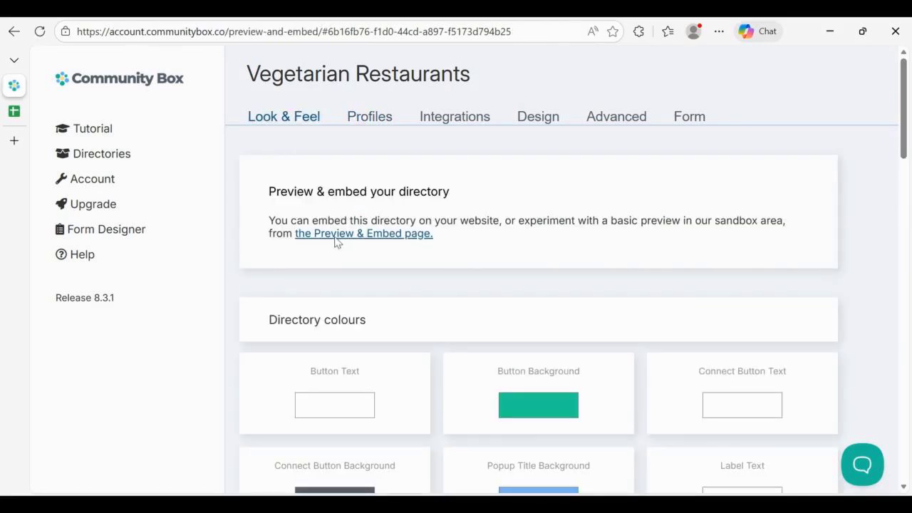
scroll(511, 282, "down", 4)
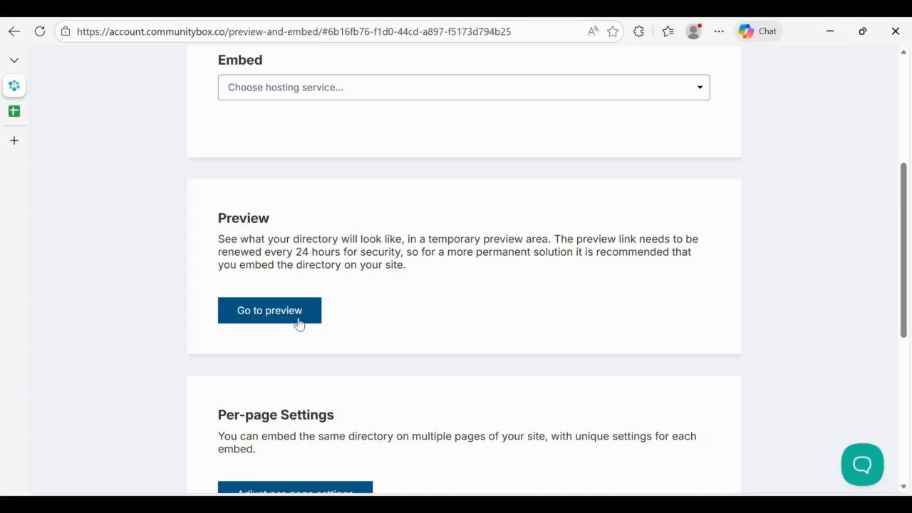
left_click(298, 321)
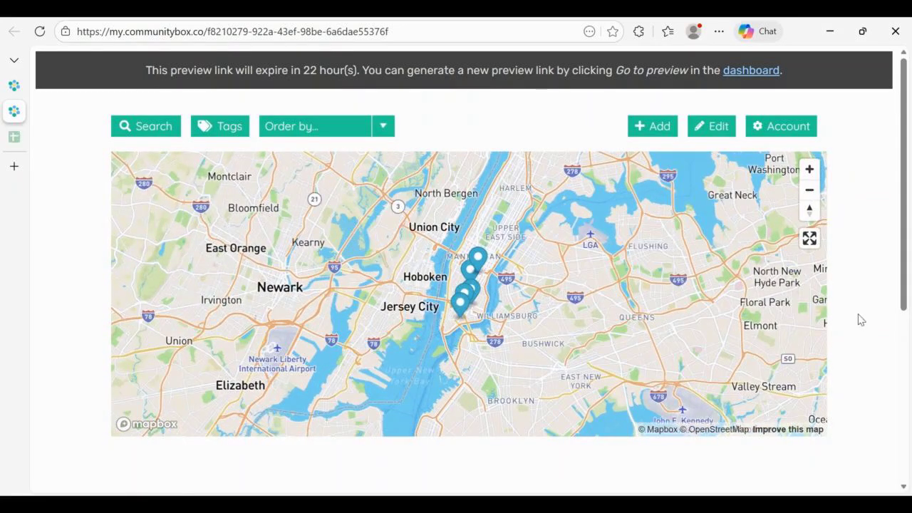
scroll(861, 320, "down", 4)
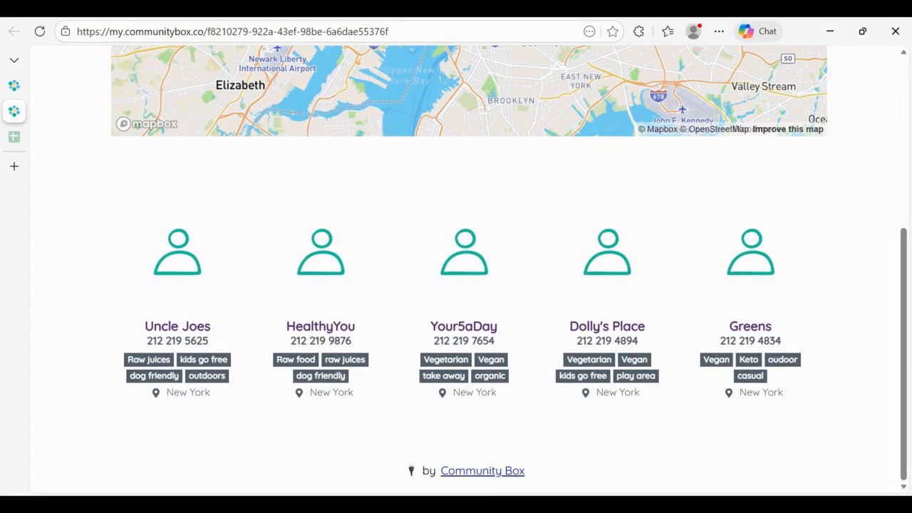
scroll(430, 368, "up", 3)
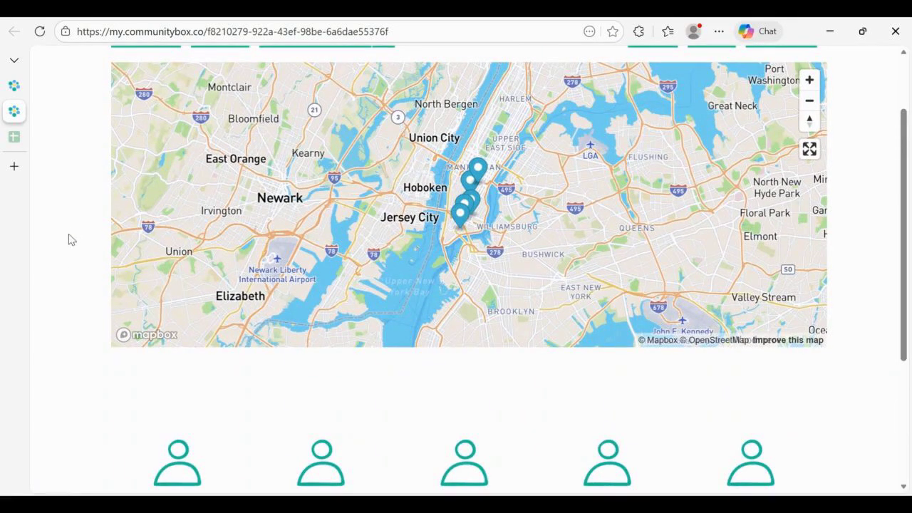